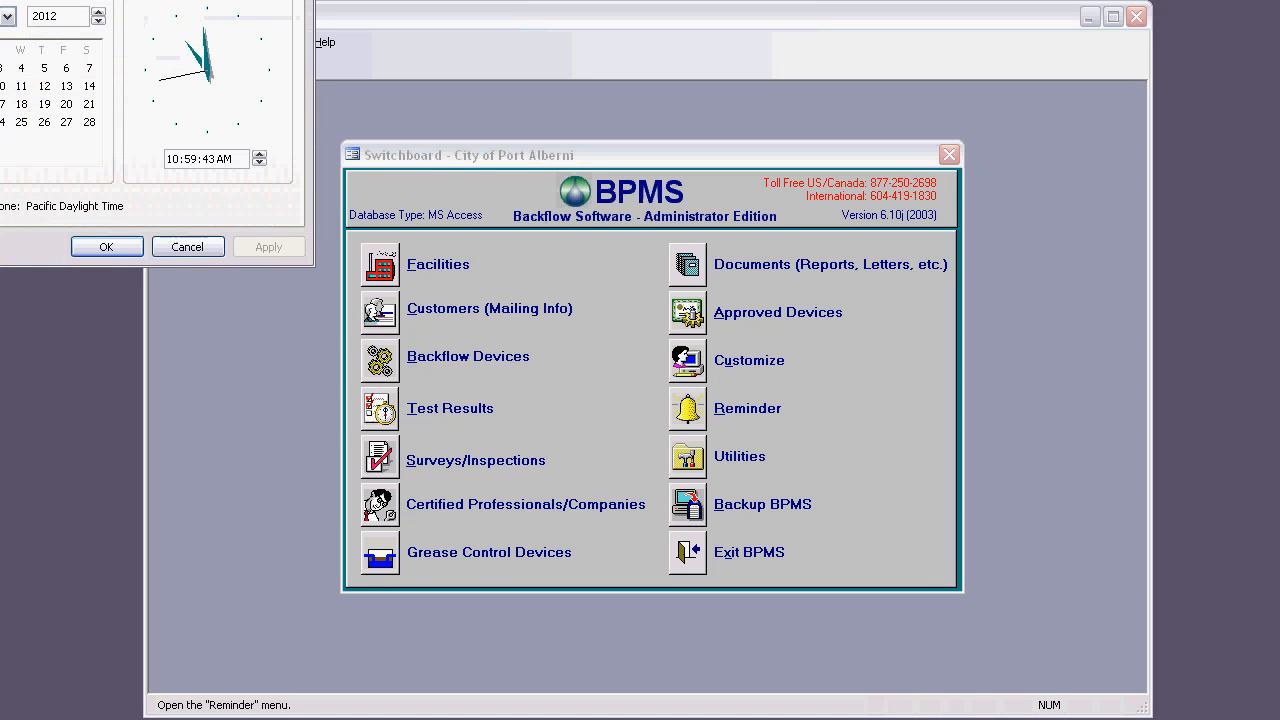
Step: Set the computer's system date to May 2013, keeping the 2nd as the day, and apply it
{"action": "left_click_drag", "start_coordinate": [856, 128], "coordinate": [856, 162]}
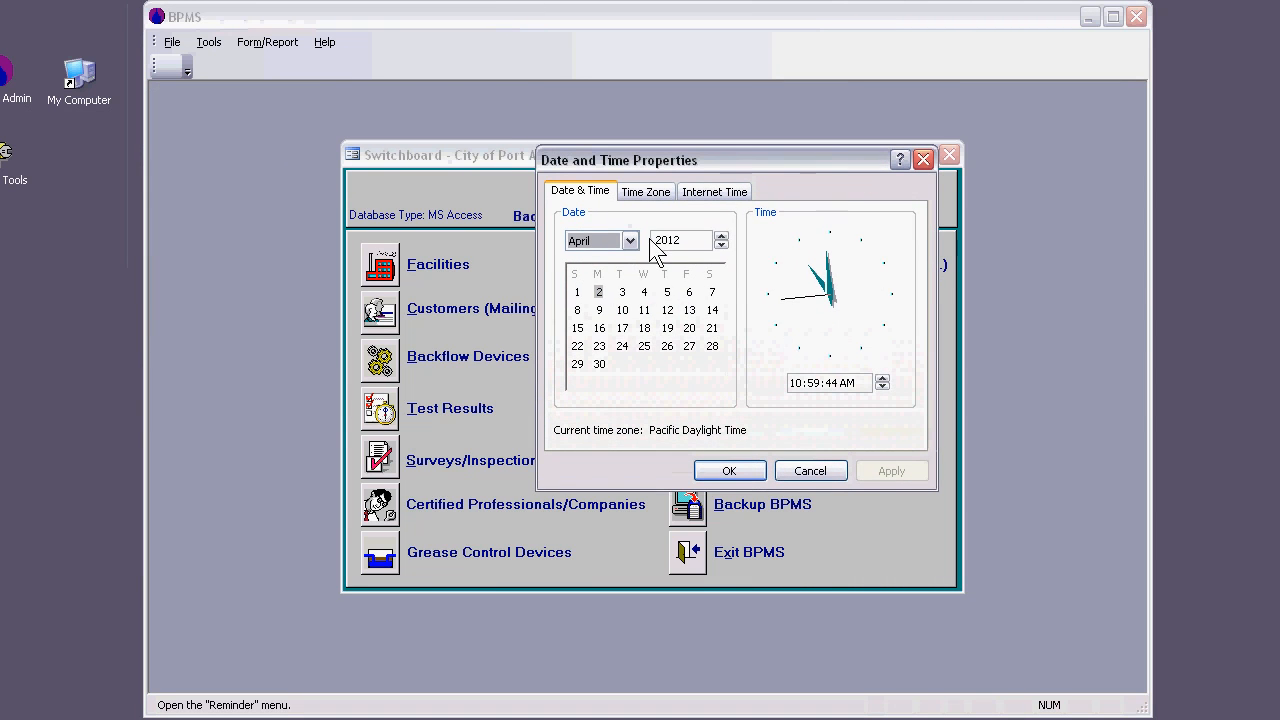
{"action": "left_click", "coordinate": [630, 241]}
{"action": "left_click", "coordinate": [580, 311]}
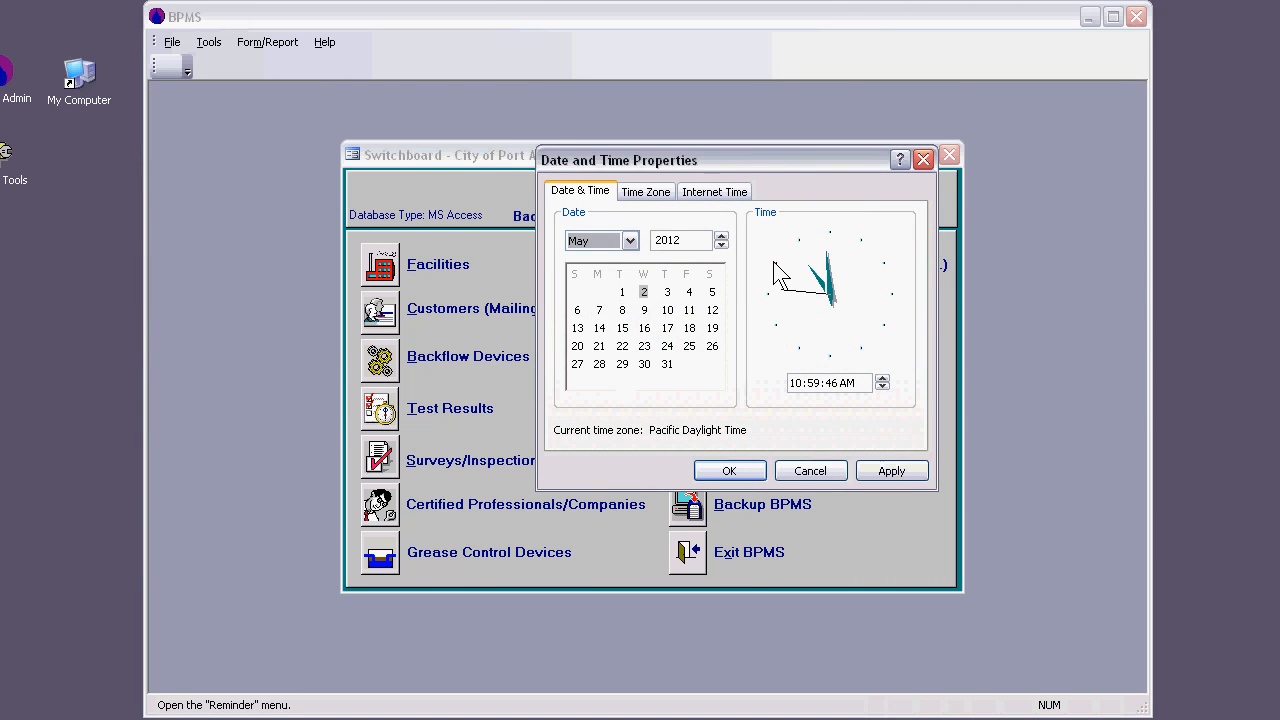
{"action": "left_click", "coordinate": [721, 237]}
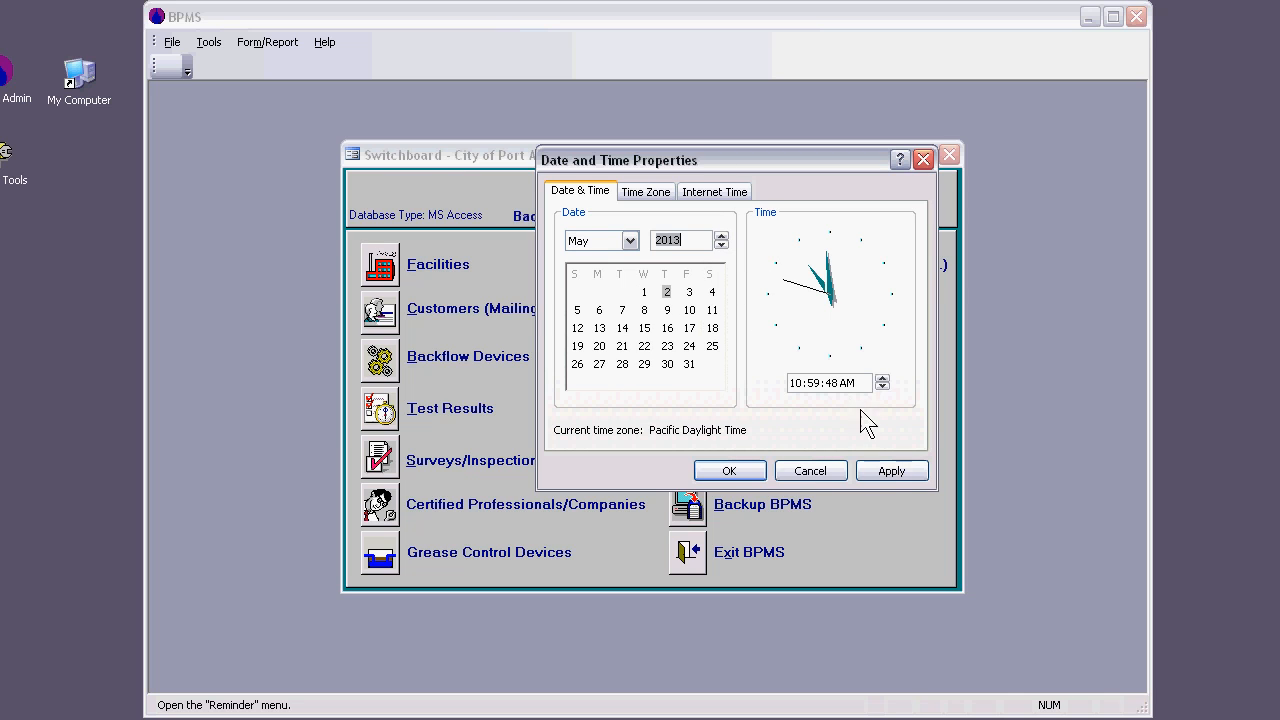
{"action": "left_click", "coordinate": [884, 469]}
{"action": "left_click", "coordinate": [729, 470]}
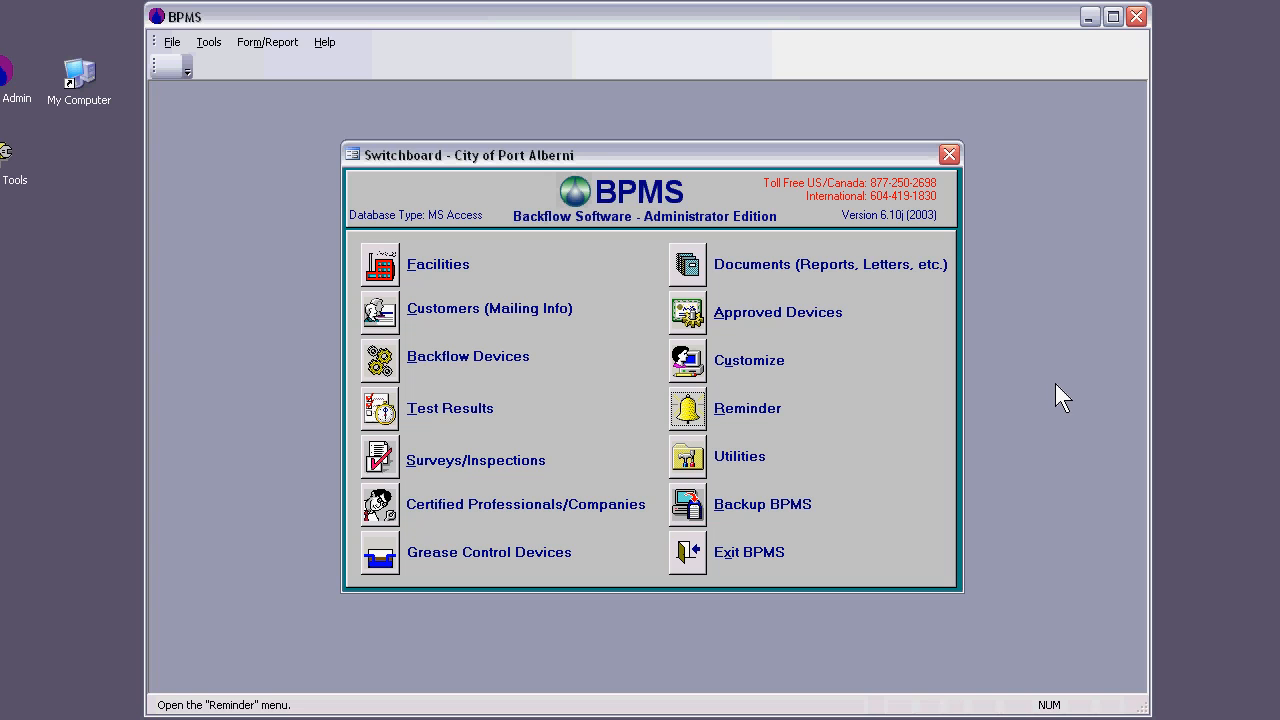
Step: Open the reminder list and check the details of the device due for Test Due Letter 1
{"action": "left_click", "coordinate": [692, 418]}
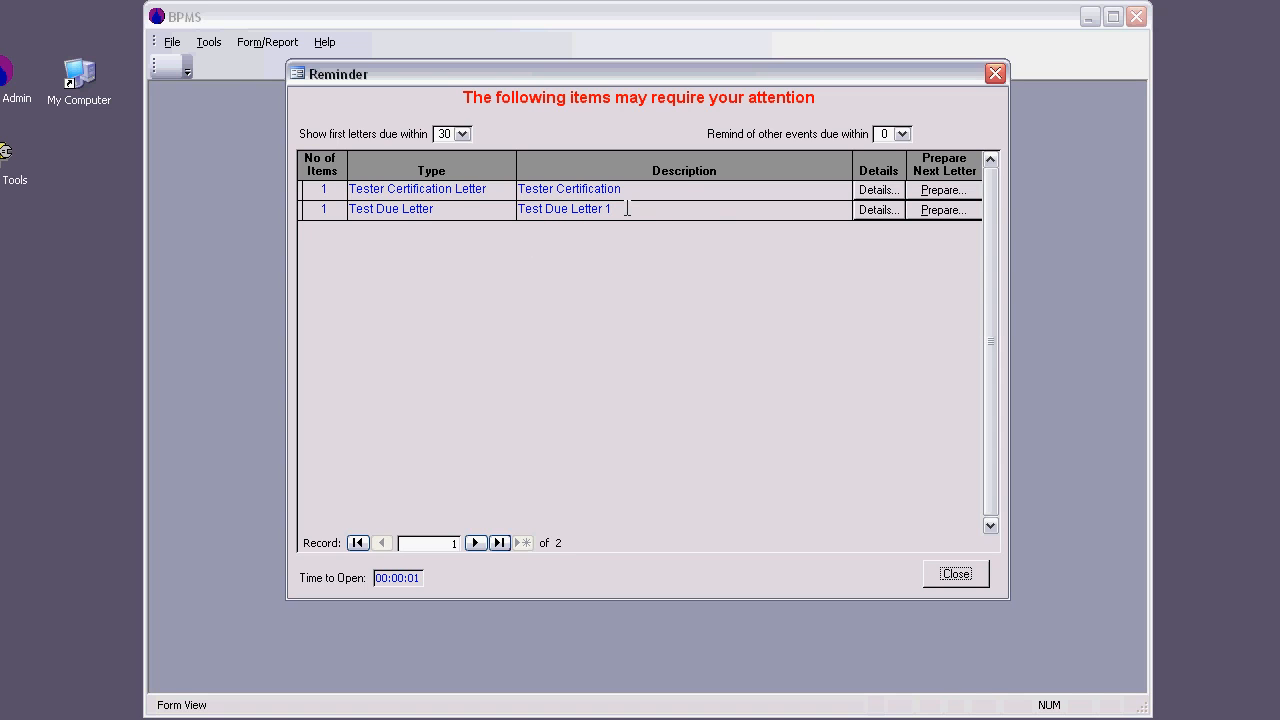
{"action": "left_click", "coordinate": [882, 210]}
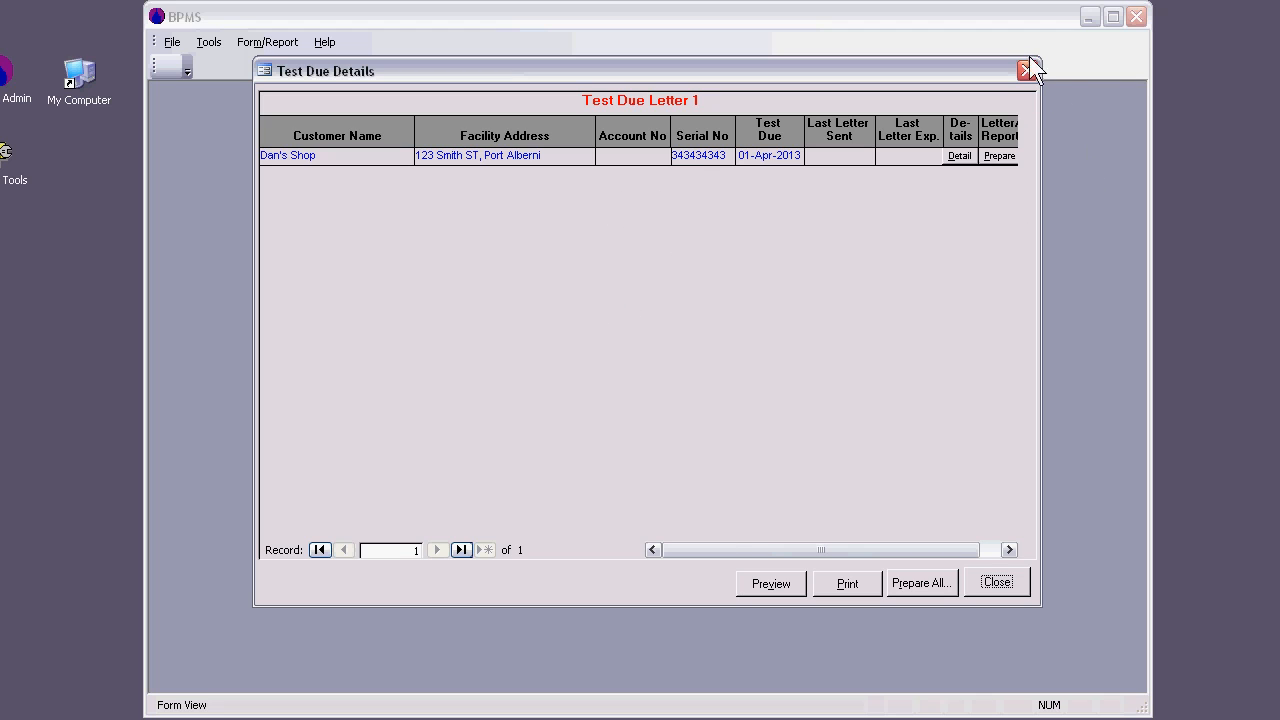
{"action": "left_click", "coordinate": [1009, 586]}
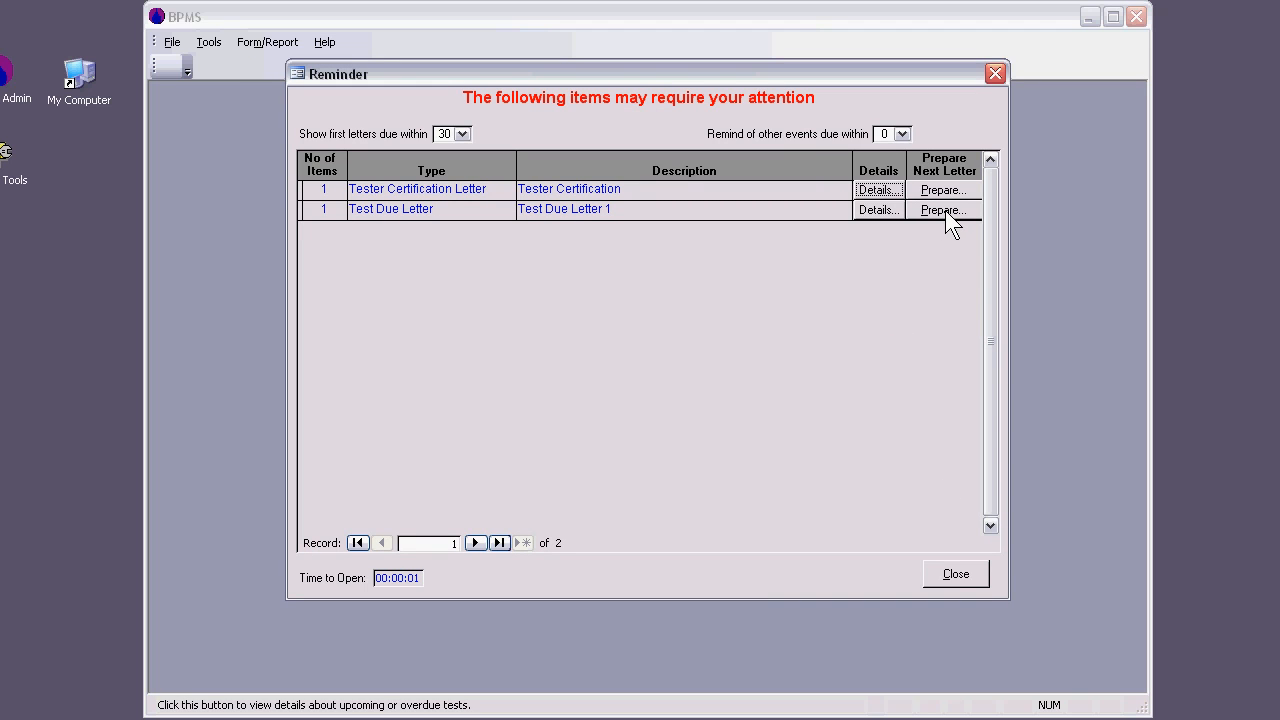
Step: Prepare Test Due Letter 1 for the selected records without mailing labels and preview the merged letter in Microsoft Word
{"action": "left_click", "coordinate": [943, 210]}
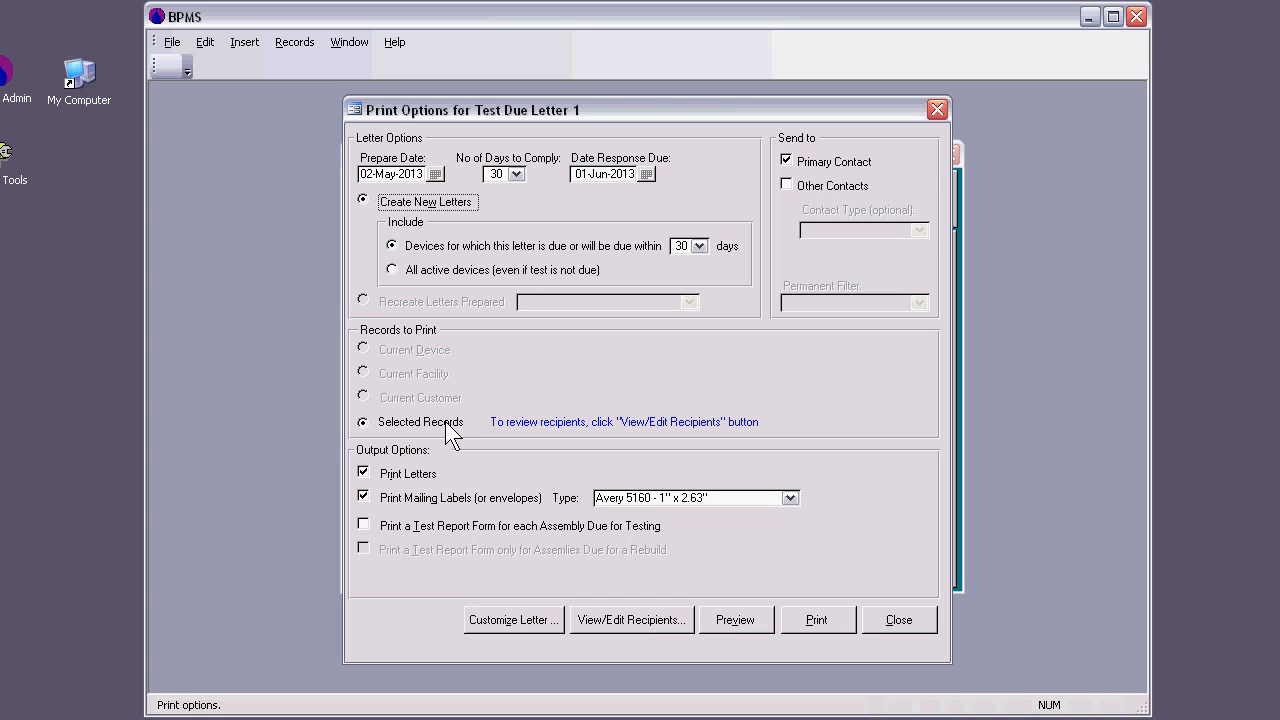
{"action": "left_click", "coordinate": [364, 496]}
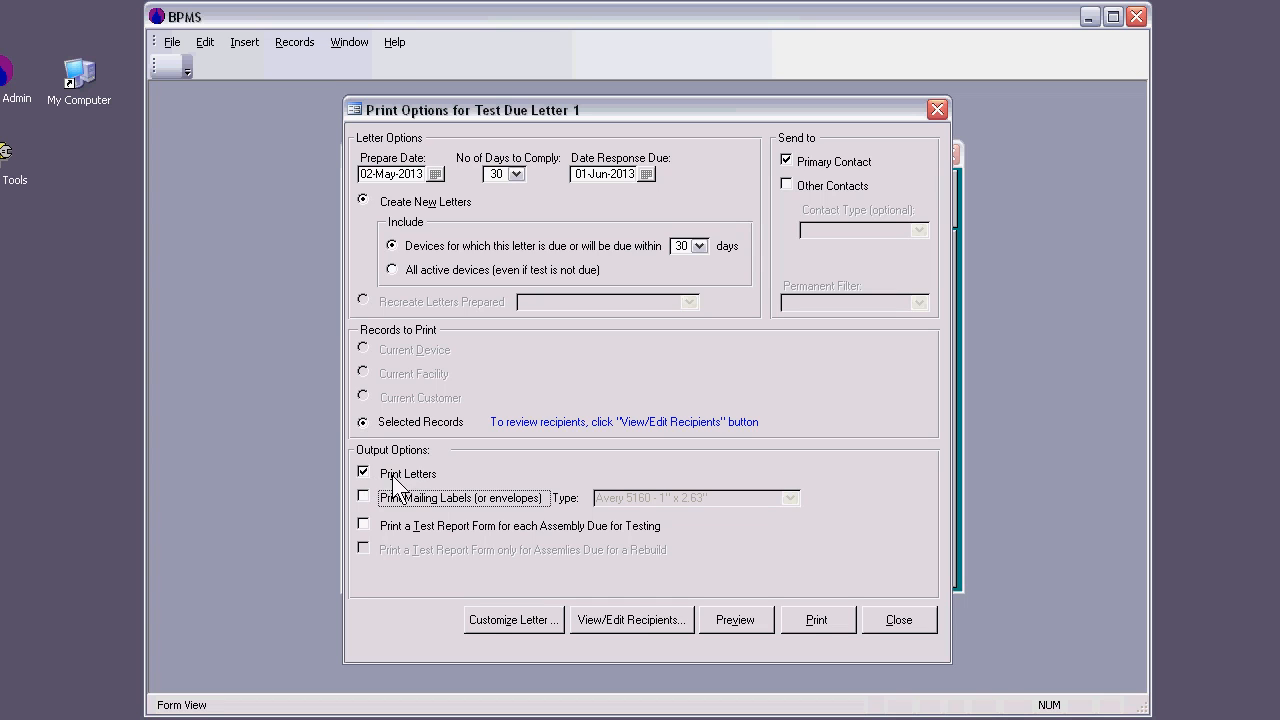
{"action": "left_click", "coordinate": [733, 616]}
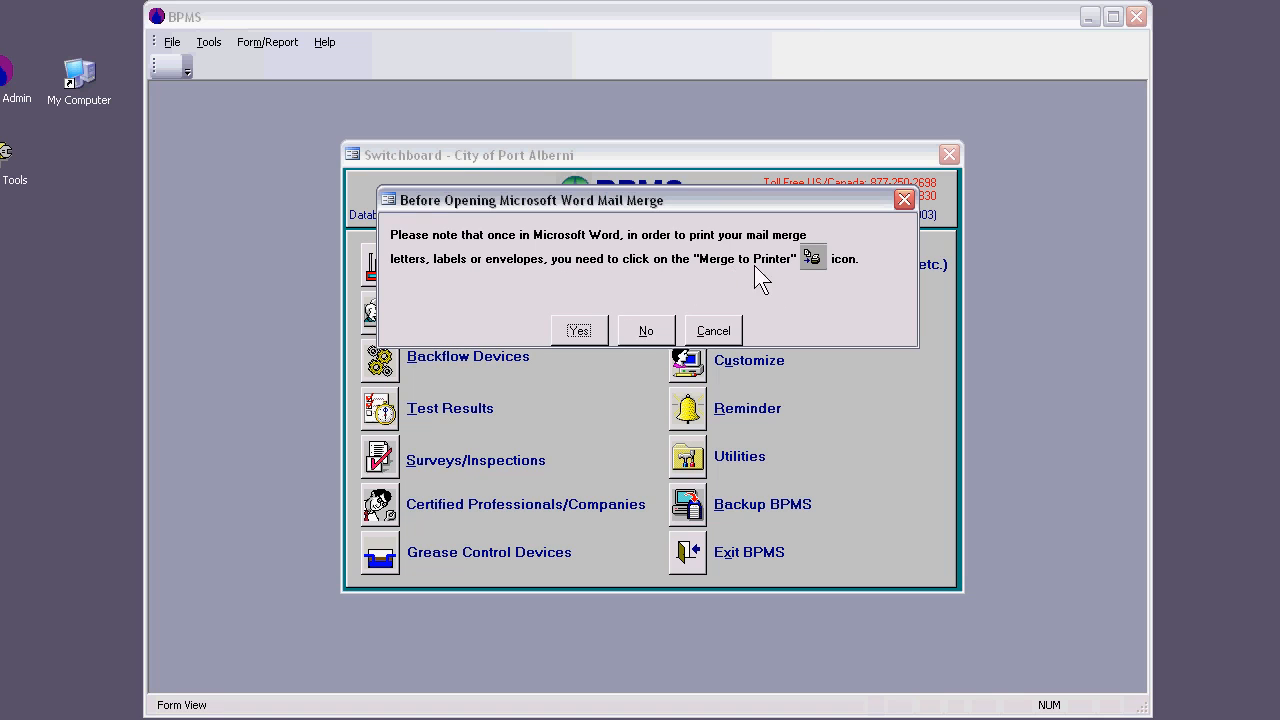
{"action": "left_click", "coordinate": [587, 331]}
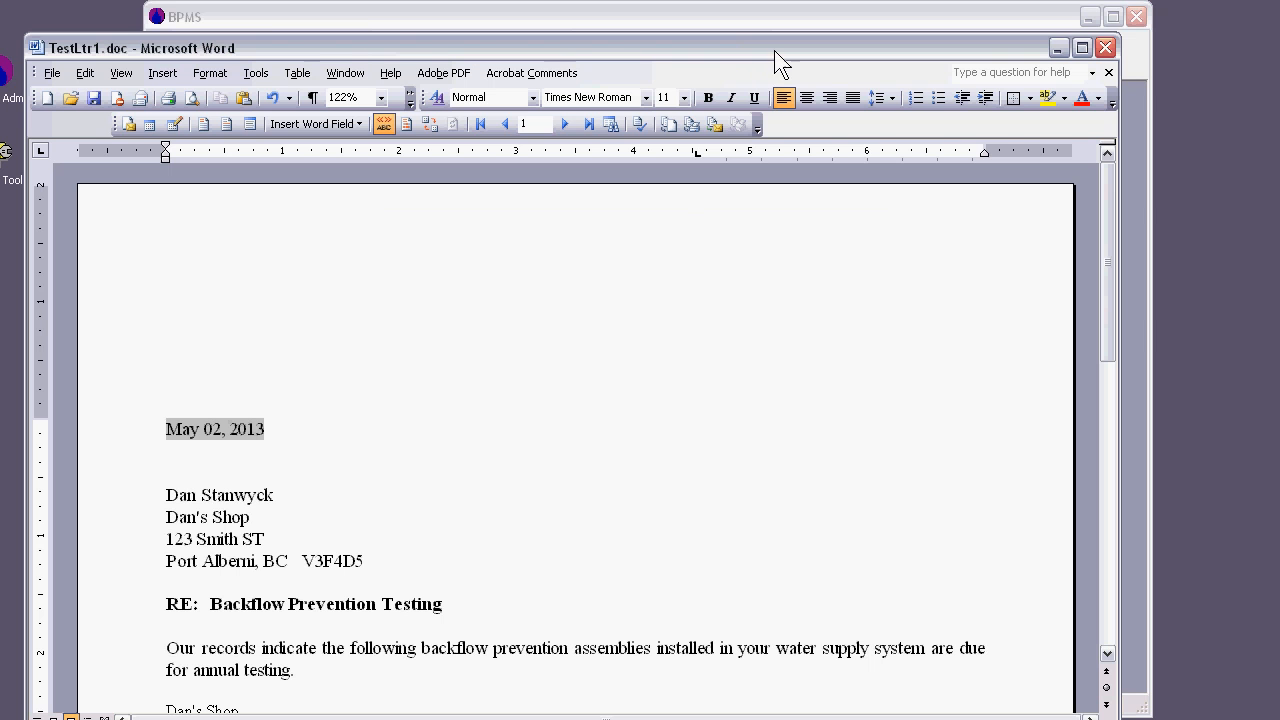
{"action": "double_click", "coordinate": [775, 50]}
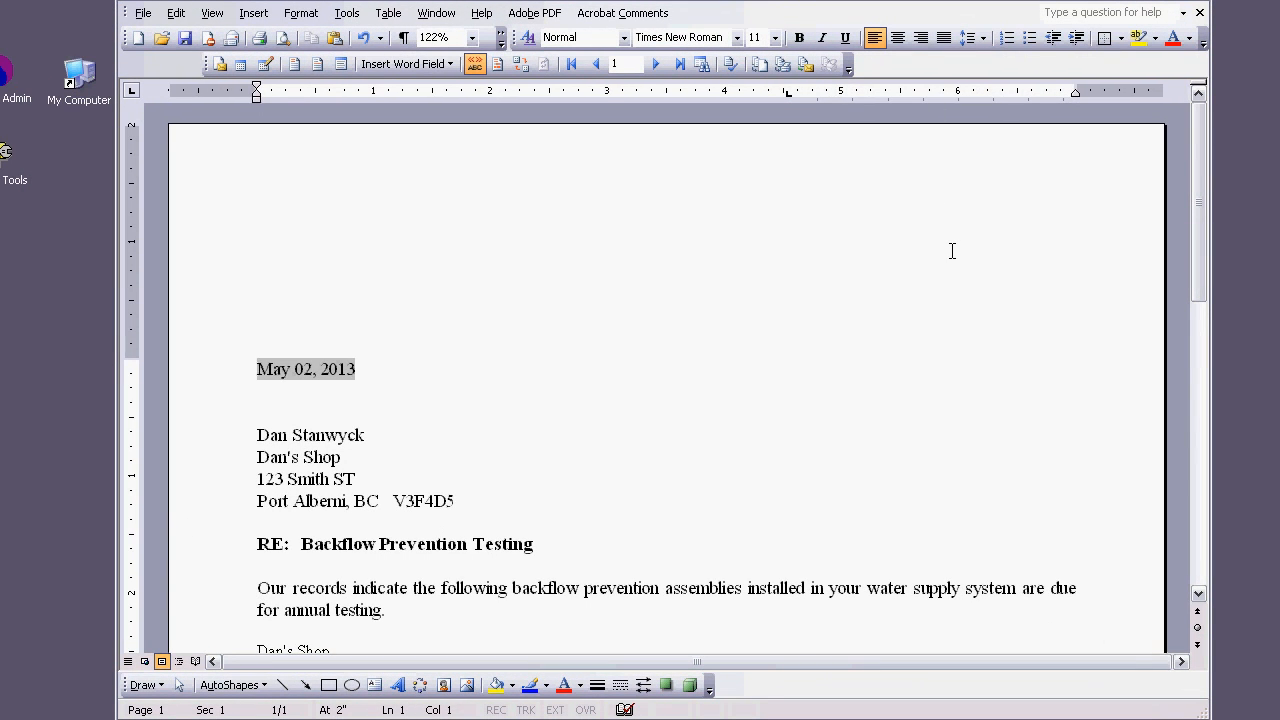
Step: Examine the merged test due letter, including its date, recipient address, device table and response due date
{"action": "scroll", "coordinate": [946, 249], "scroll_direction": "down", "scroll_amount": 5}
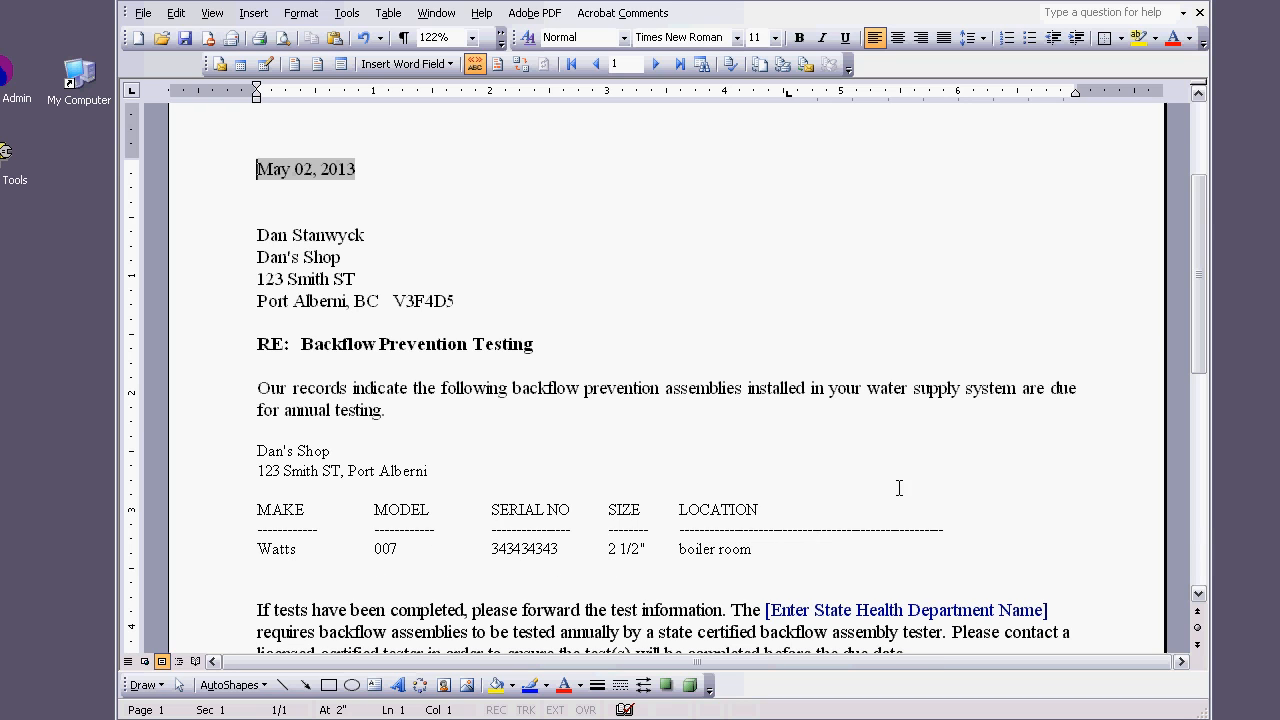
{"action": "scroll", "coordinate": [950, 420], "scroll_direction": "down", "scroll_amount": 3}
{"action": "scroll", "coordinate": [958, 413], "scroll_direction": "down", "scroll_amount": 1}
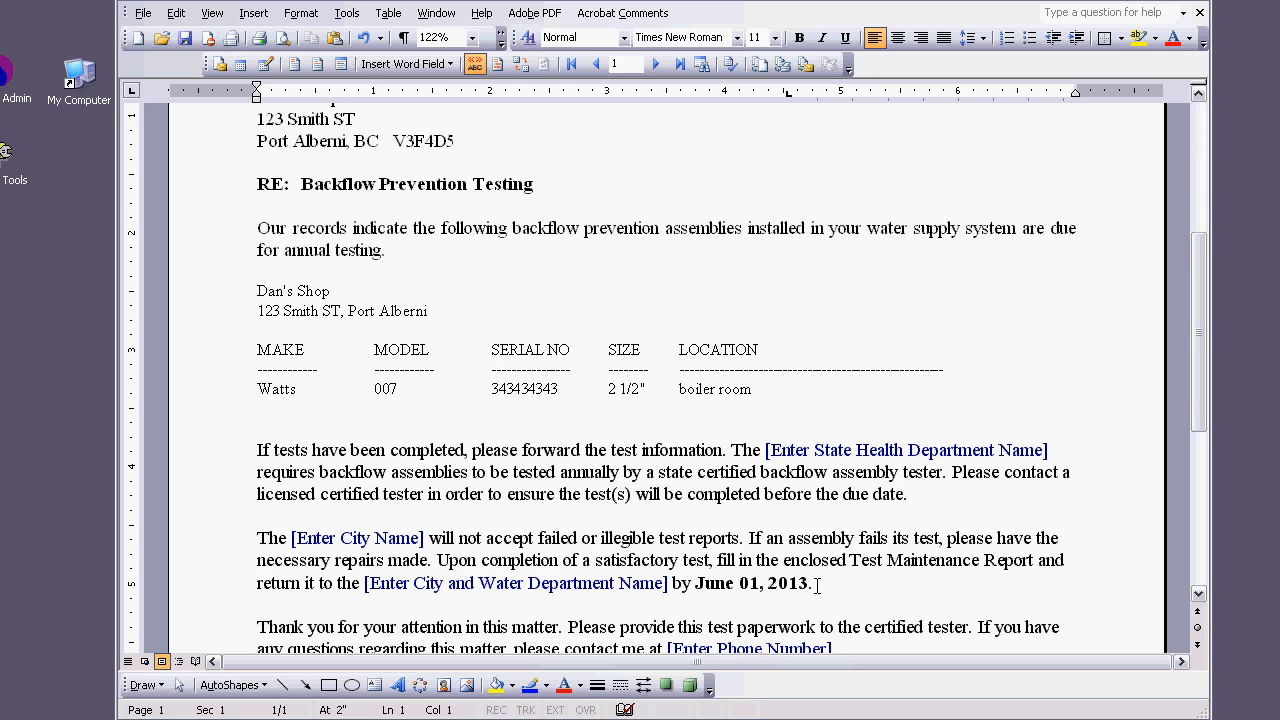
{"action": "left_click_drag", "start_coordinate": [817, 586], "coordinate": [745, 588]}
{"action": "left_click", "coordinate": [895, 452]}
{"action": "scroll", "coordinate": [945, 321], "scroll_direction": "up", "scroll_amount": 2}
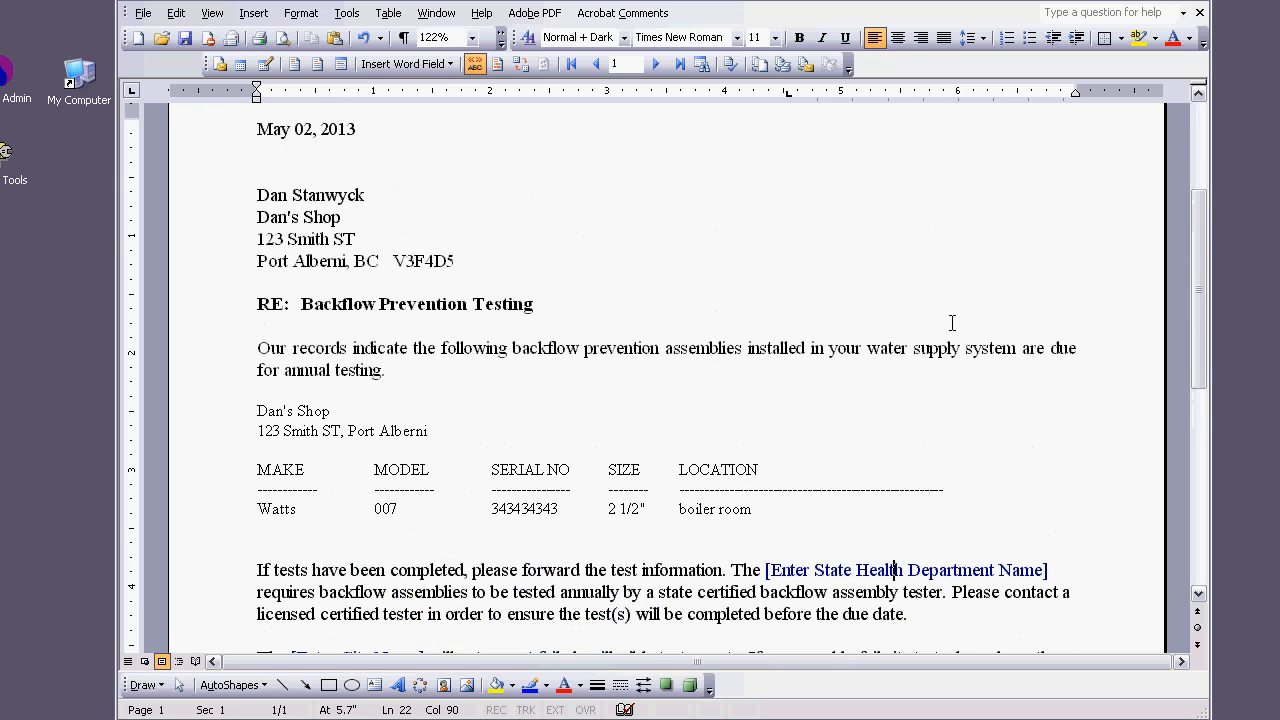
{"action": "scroll", "coordinate": [952, 323], "scroll_direction": "up", "scroll_amount": 2}
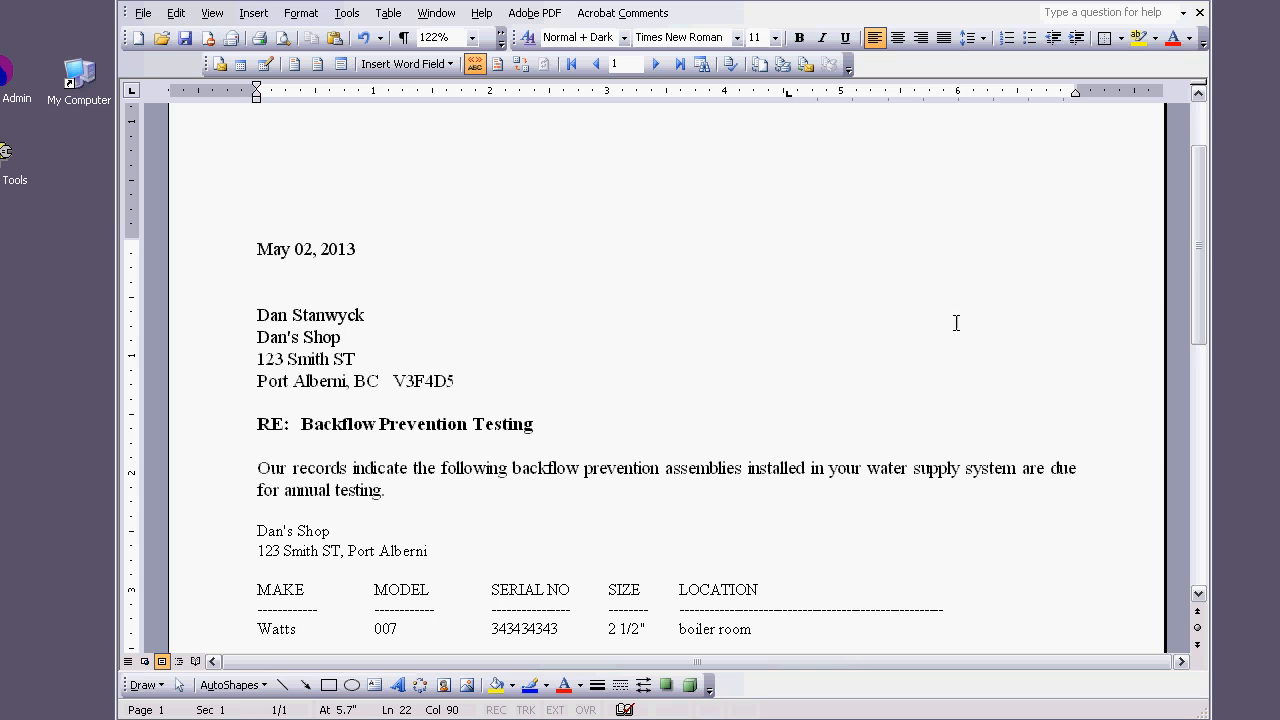
{"action": "scroll", "coordinate": [930, 340], "scroll_direction": "down", "scroll_amount": 2}
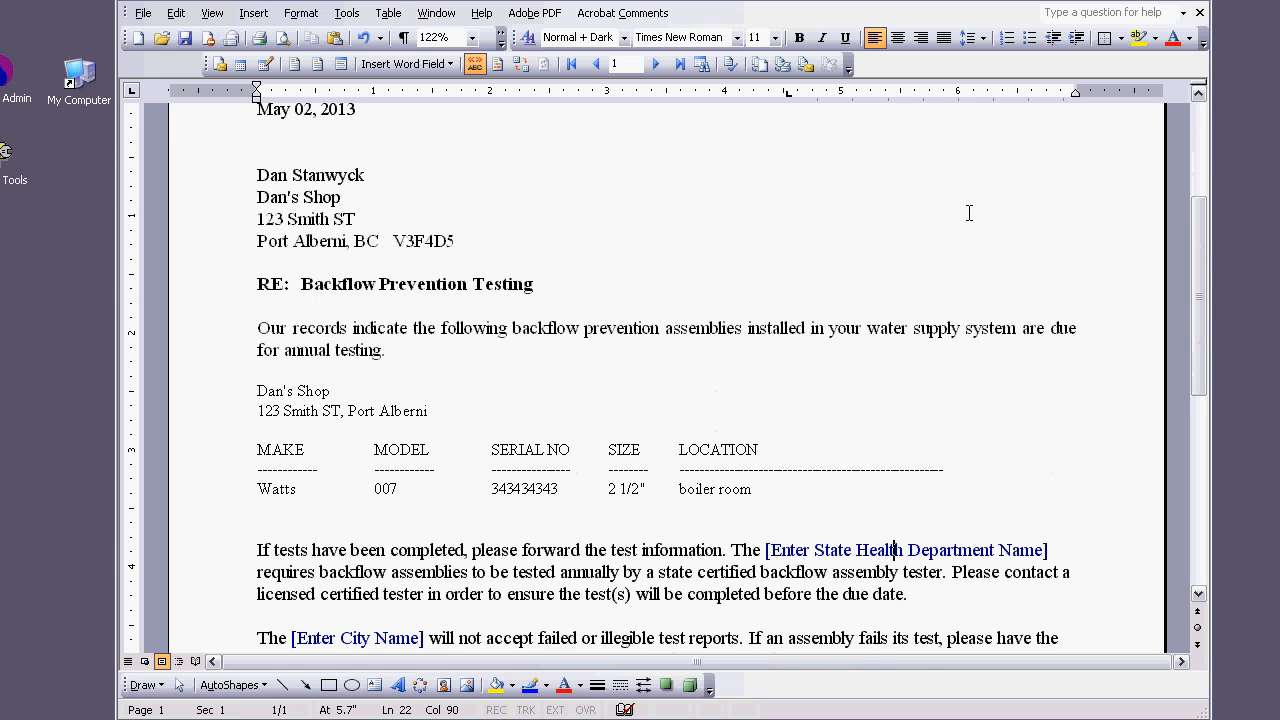
{"action": "left_click_drag", "start_coordinate": [822, 0], "coordinate": [823, 34]}
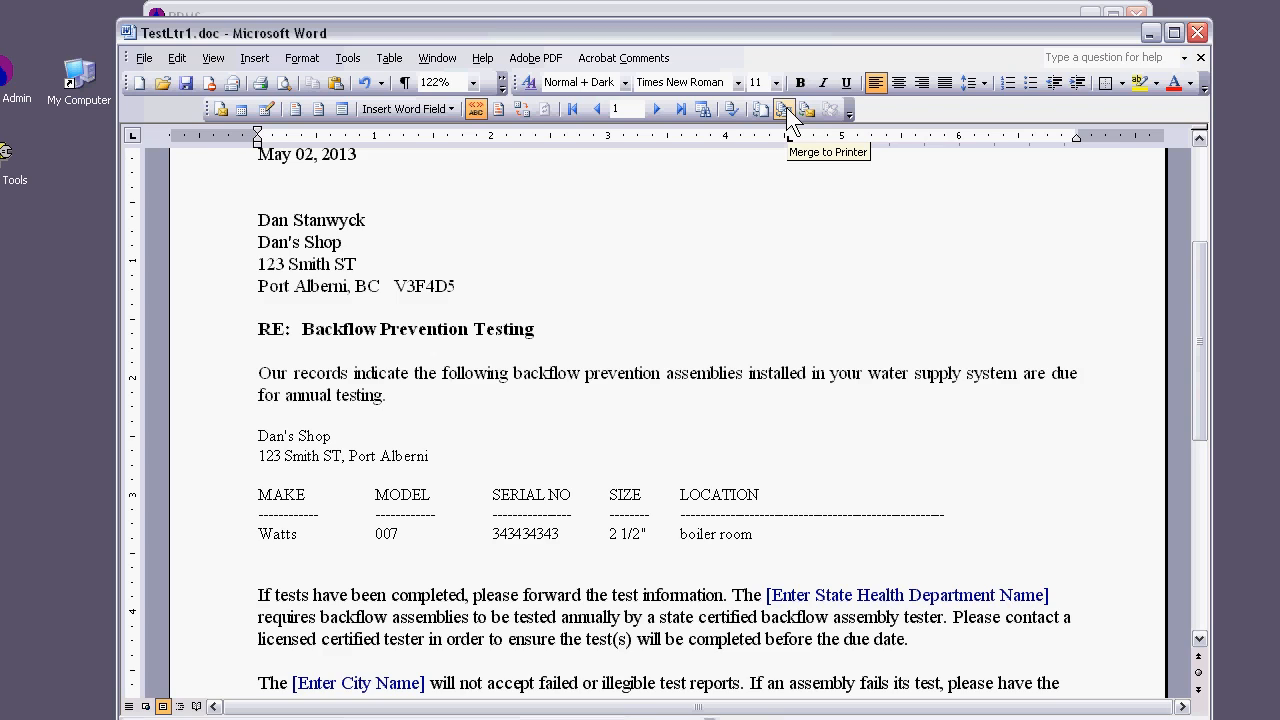
Step: Close the merged letter without saving changes and flag it in BPMS as successfully sent
{"action": "left_click", "coordinate": [1197, 33]}
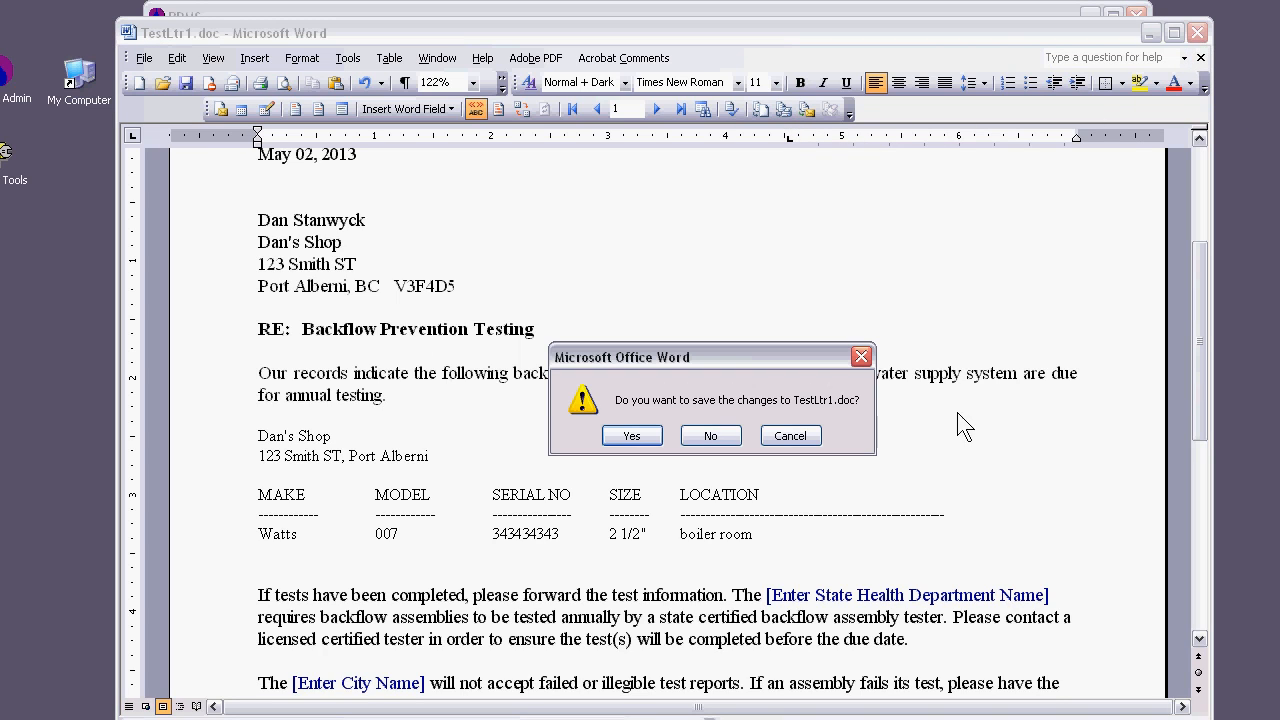
{"action": "left_click", "coordinate": [721, 437]}
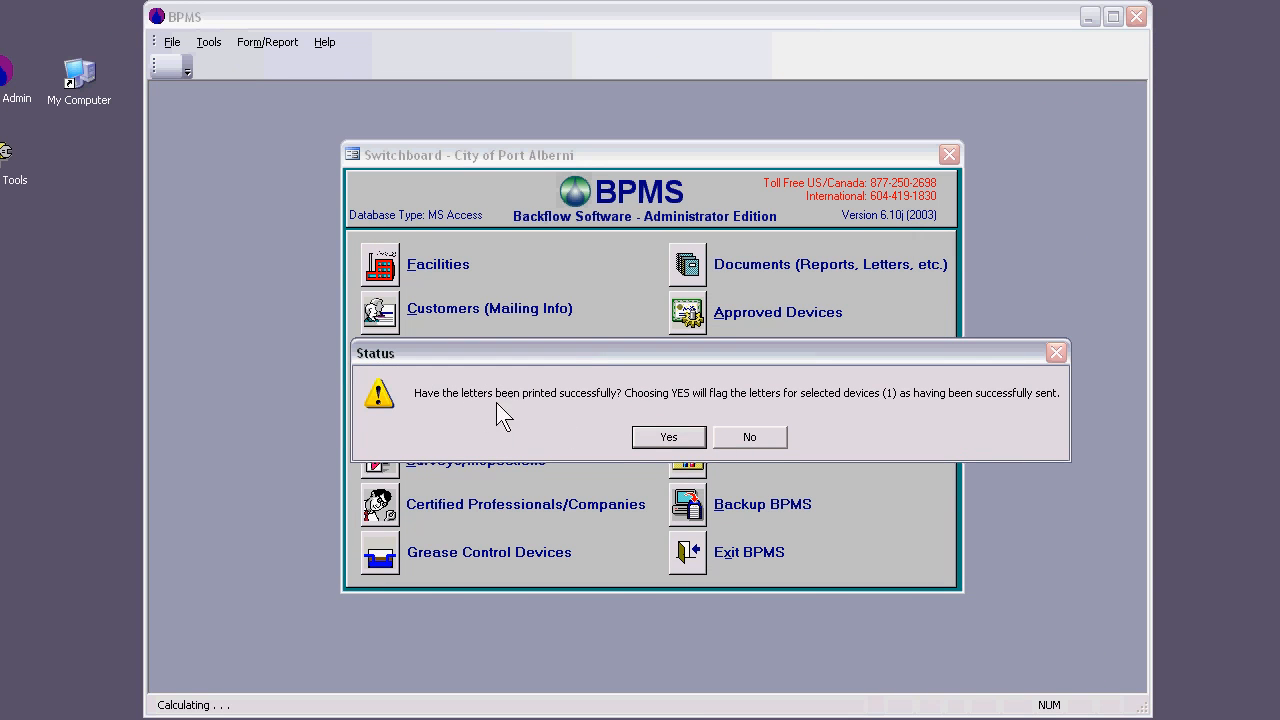
{"action": "left_click", "coordinate": [685, 437]}
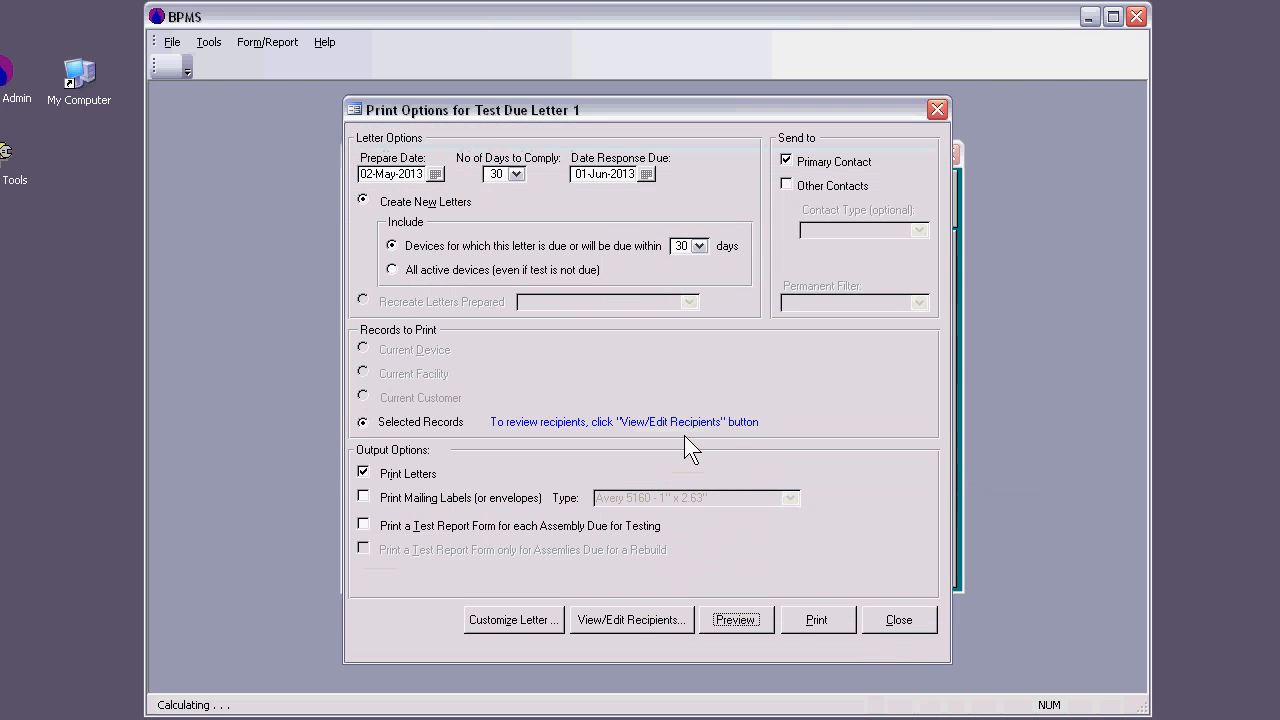
{"action": "left_click", "coordinate": [898, 620]}
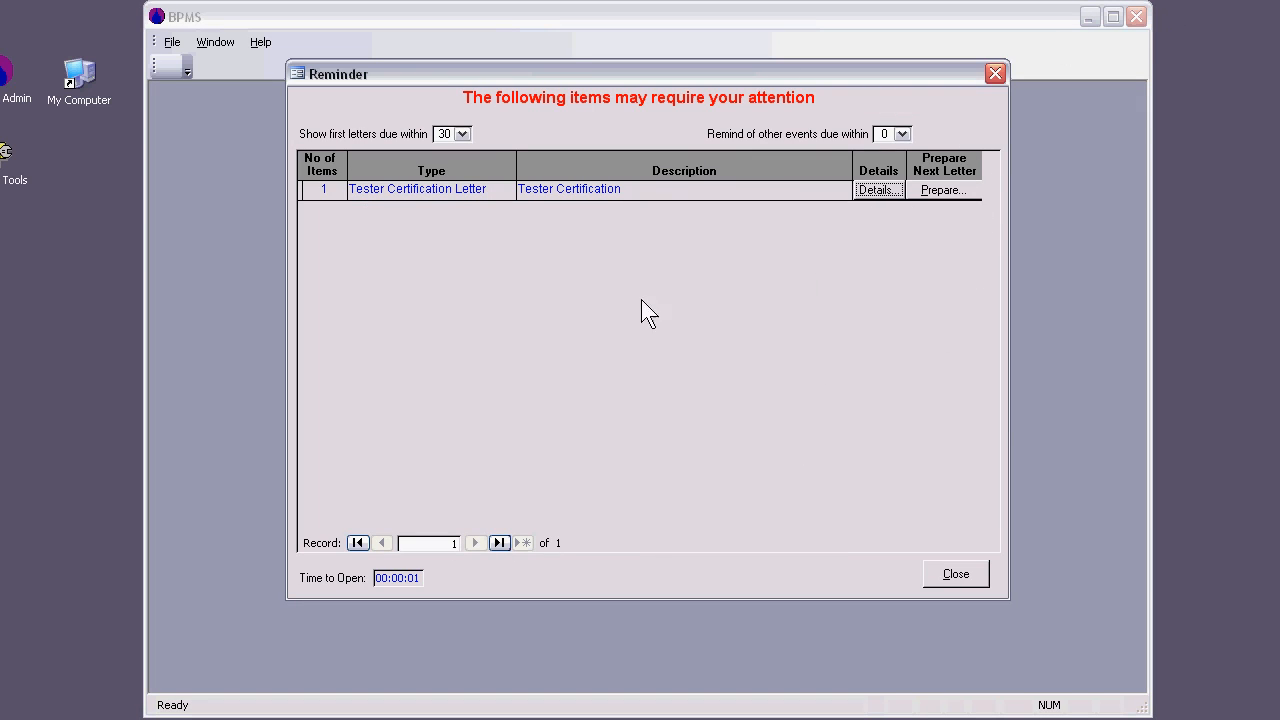
{"action": "left_click", "coordinate": [965, 575]}
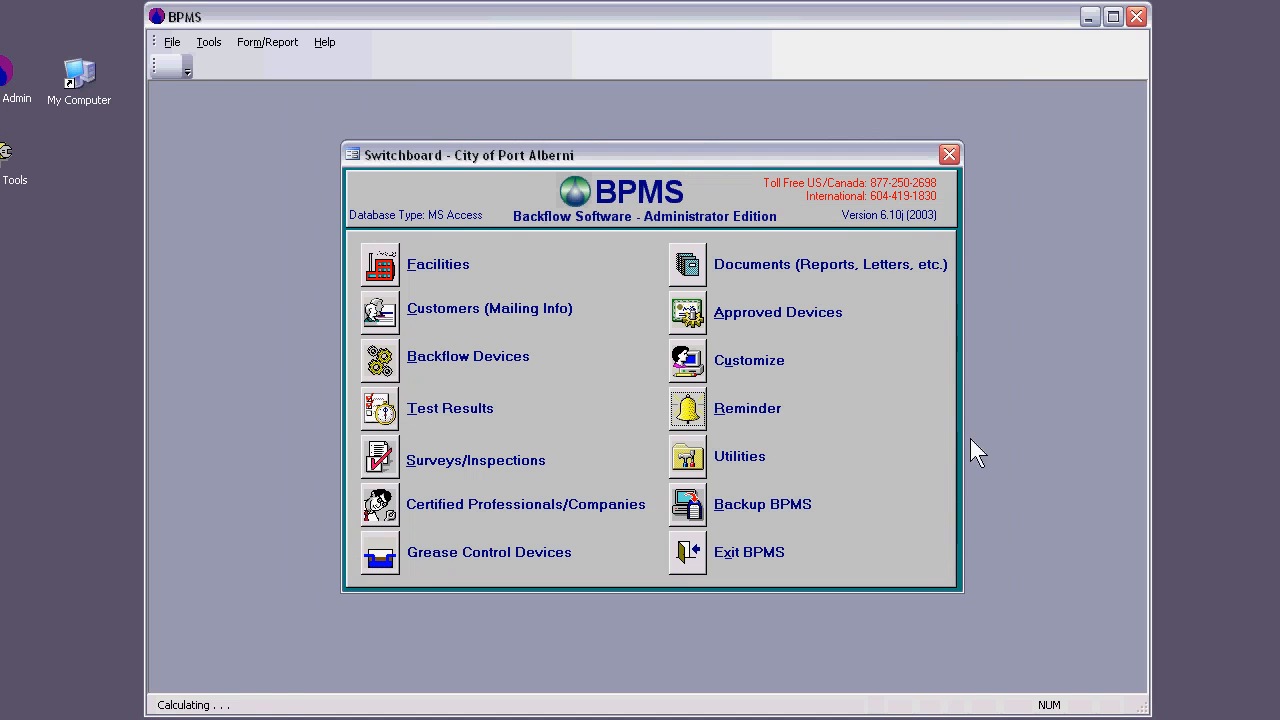
Step: Open the boiler room device from the Dan's Shop facility and check the sent and response due dates of its first test letter
{"action": "left_click", "coordinate": [378, 364]}
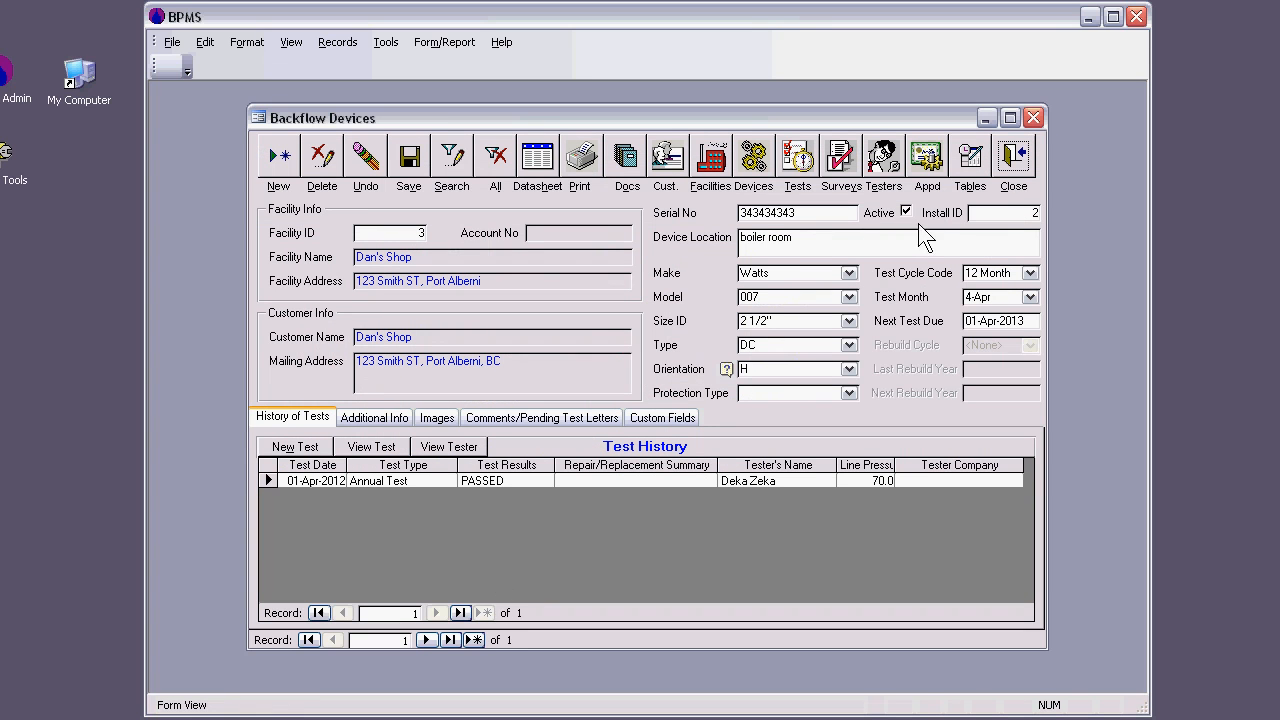
{"action": "left_click", "coordinate": [1013, 162]}
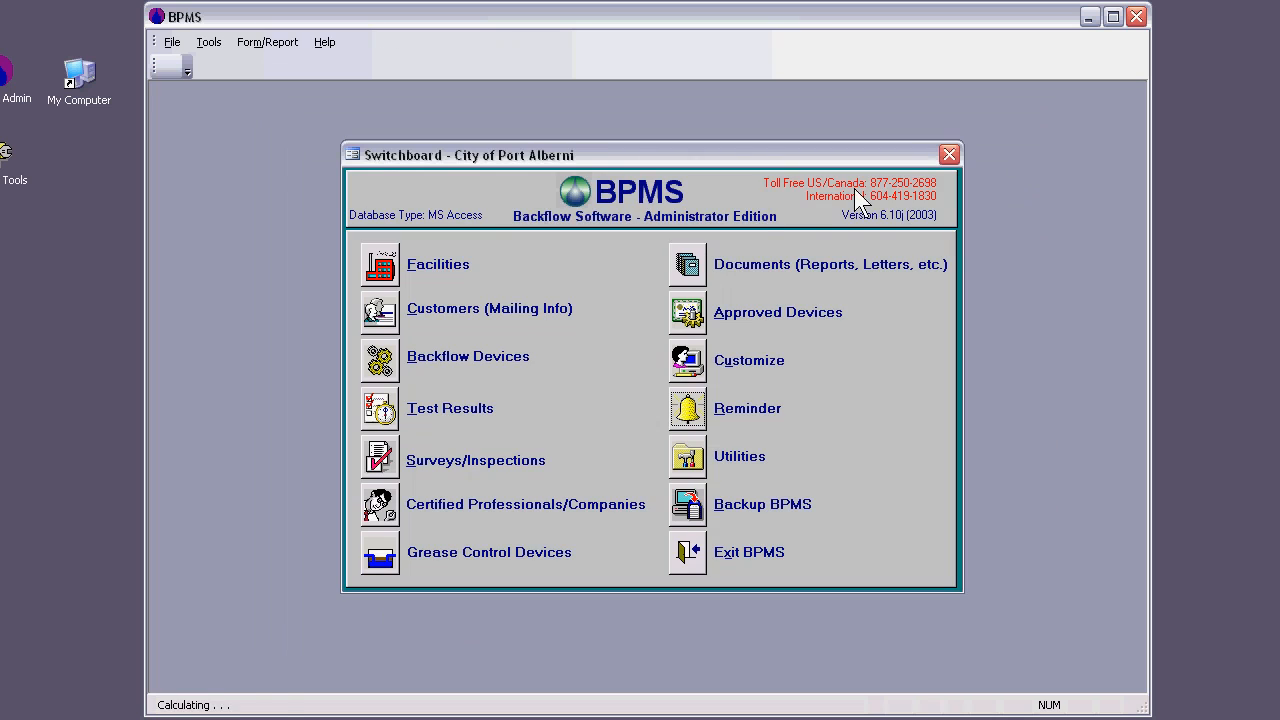
{"action": "left_click", "coordinate": [389, 263]}
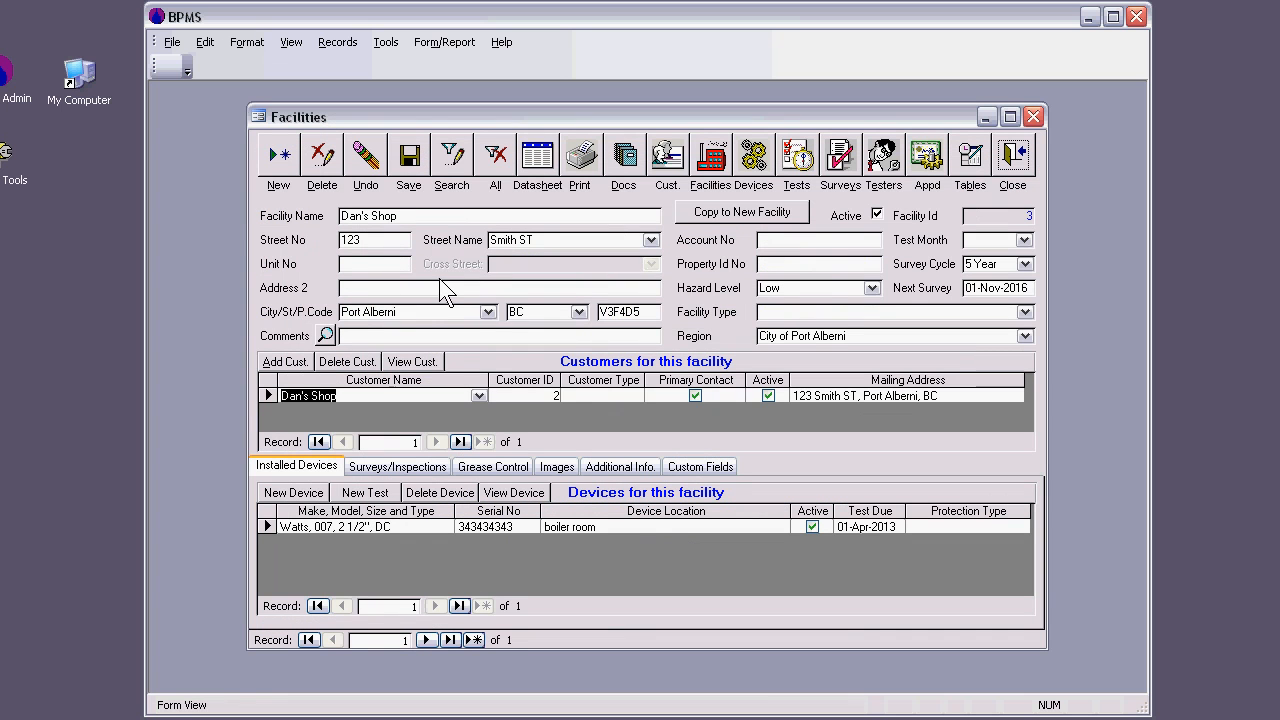
{"action": "double_click", "coordinate": [439, 527]}
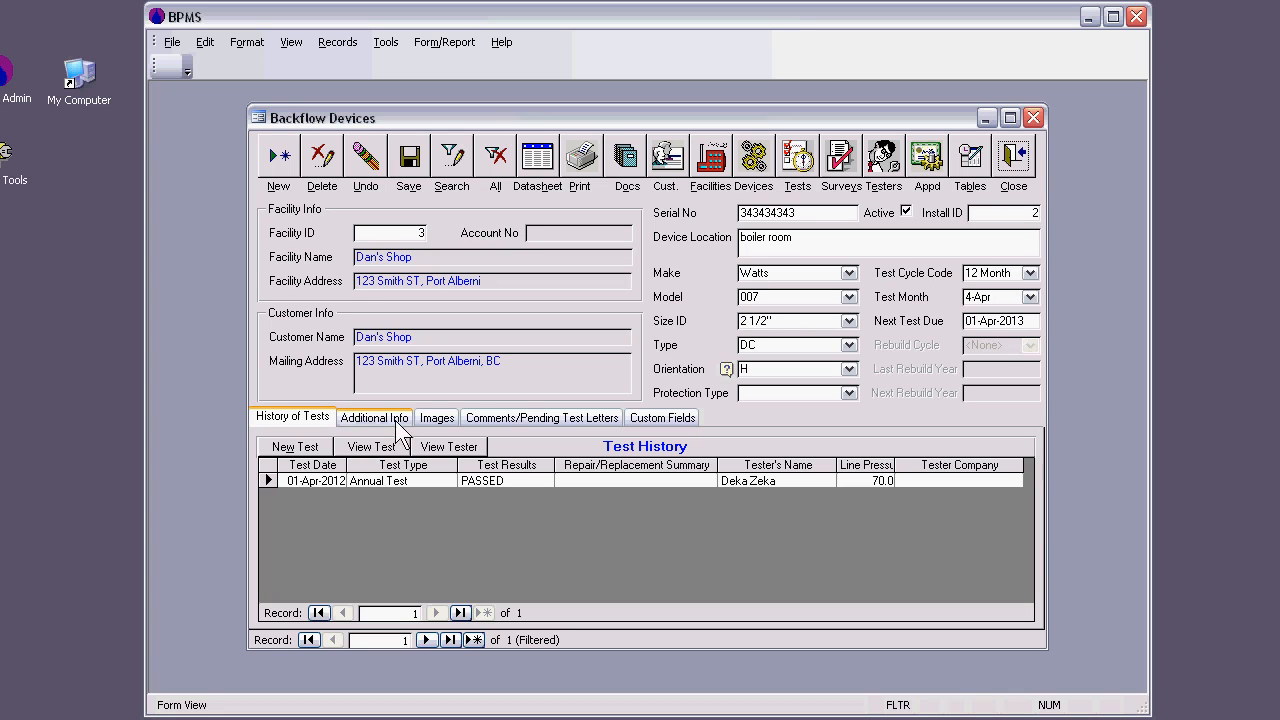
{"action": "left_click", "coordinate": [535, 418]}
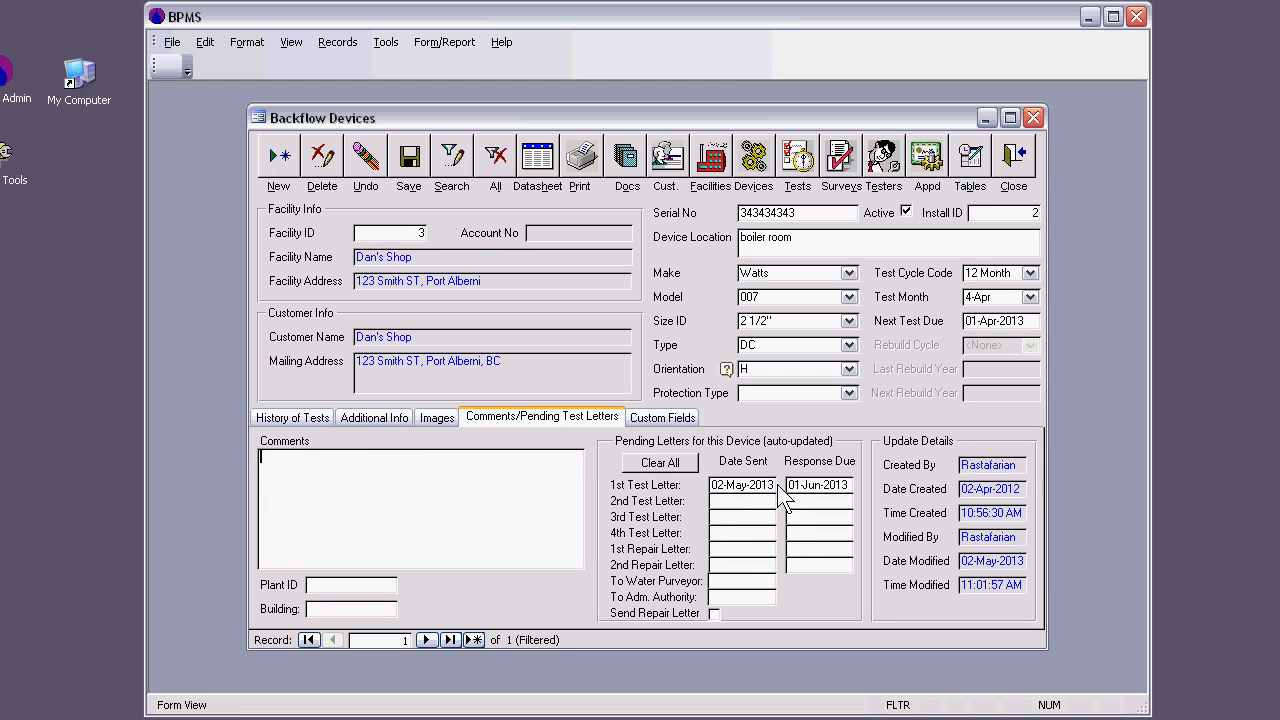
{"action": "left_click_drag", "start_coordinate": [775, 485], "coordinate": [707, 485]}
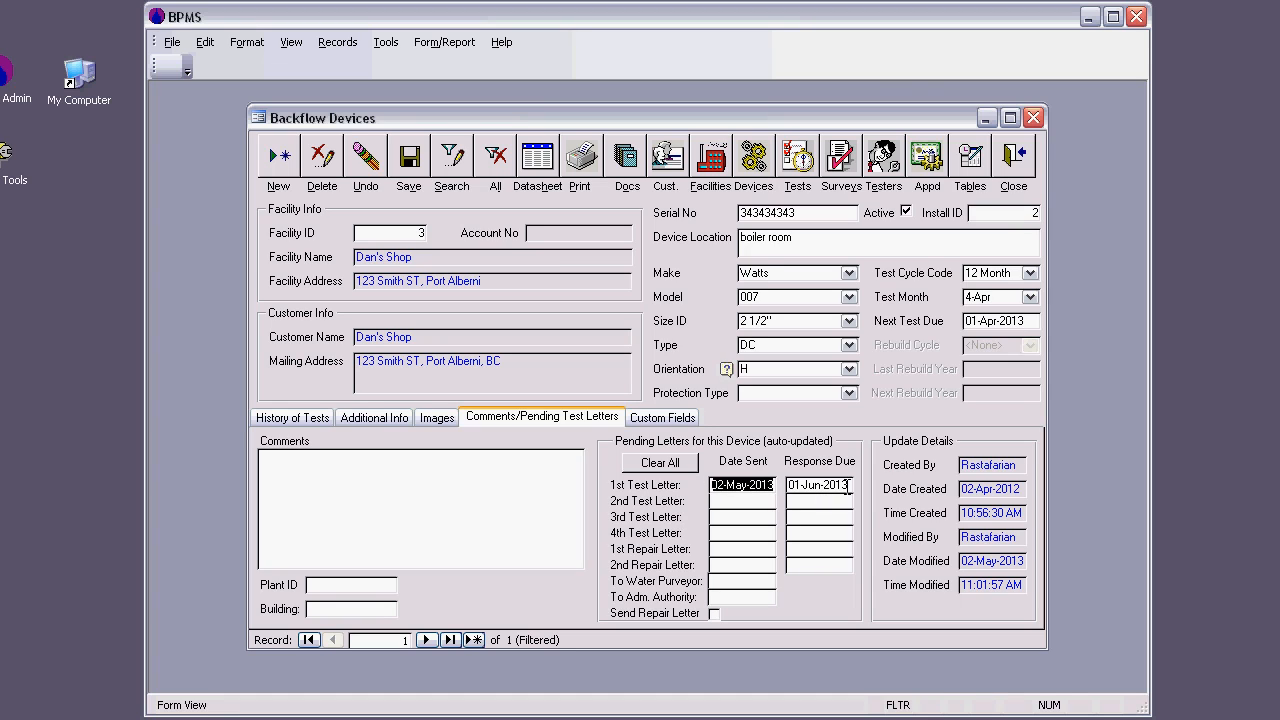
{"action": "left_click_drag", "start_coordinate": [852, 485], "coordinate": [777, 485]}
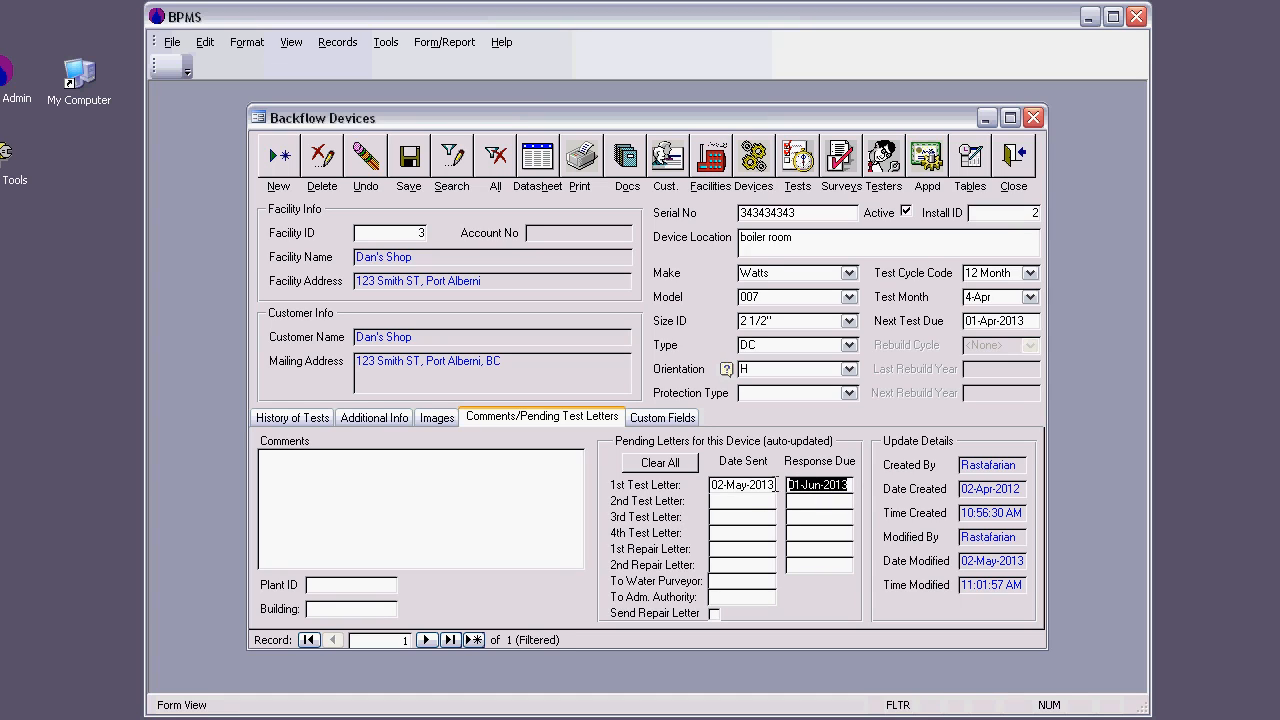
{"action": "left_click", "coordinate": [770, 502]}
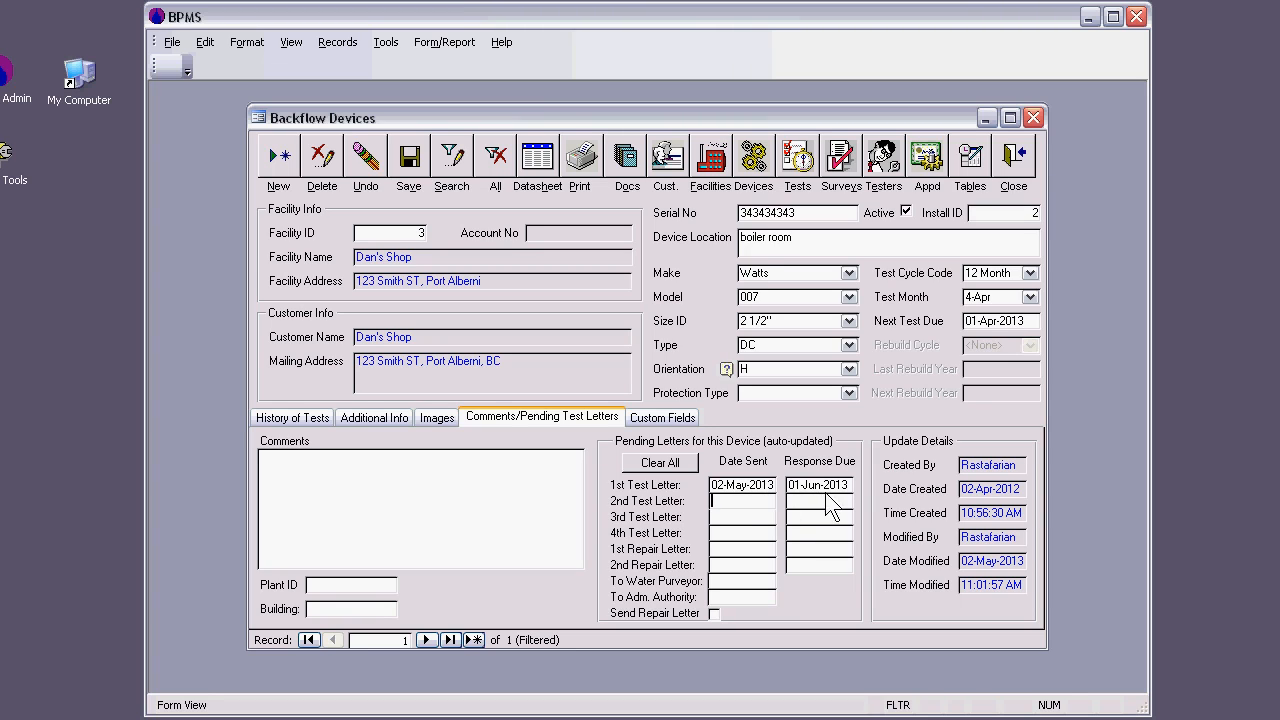
{"action": "left_click", "coordinate": [1015, 168]}
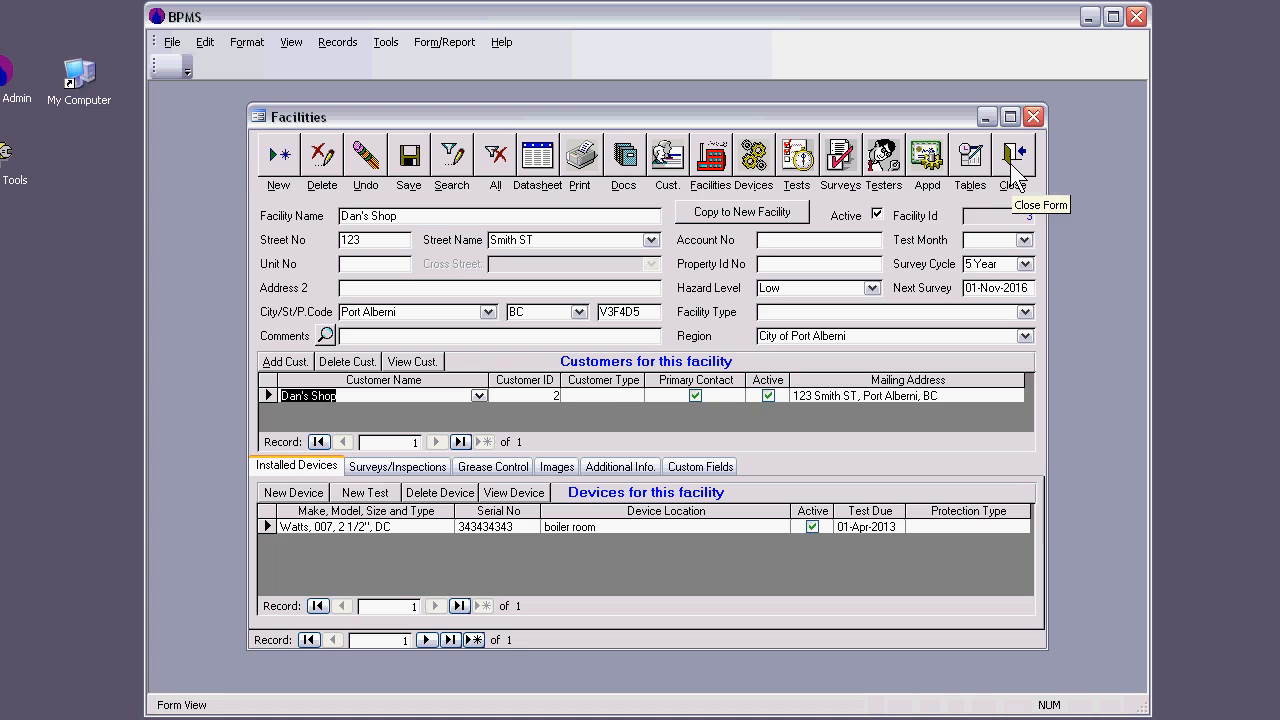
{"action": "left_click", "coordinate": [1013, 160]}
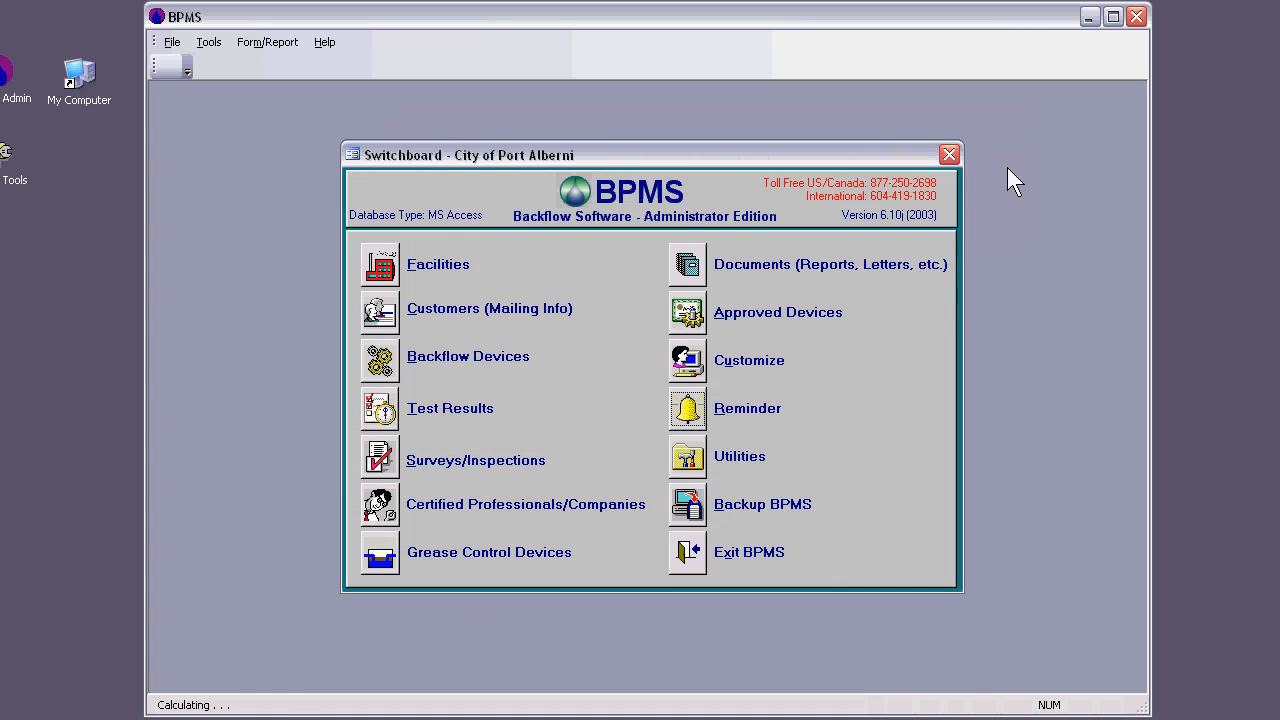
Step: Create a new annual test for the Dan's Shop device with line pressure 70 and both checks held at 8
{"action": "left_click", "coordinate": [390, 362]}
{"action": "left_click", "coordinate": [316, 455]}
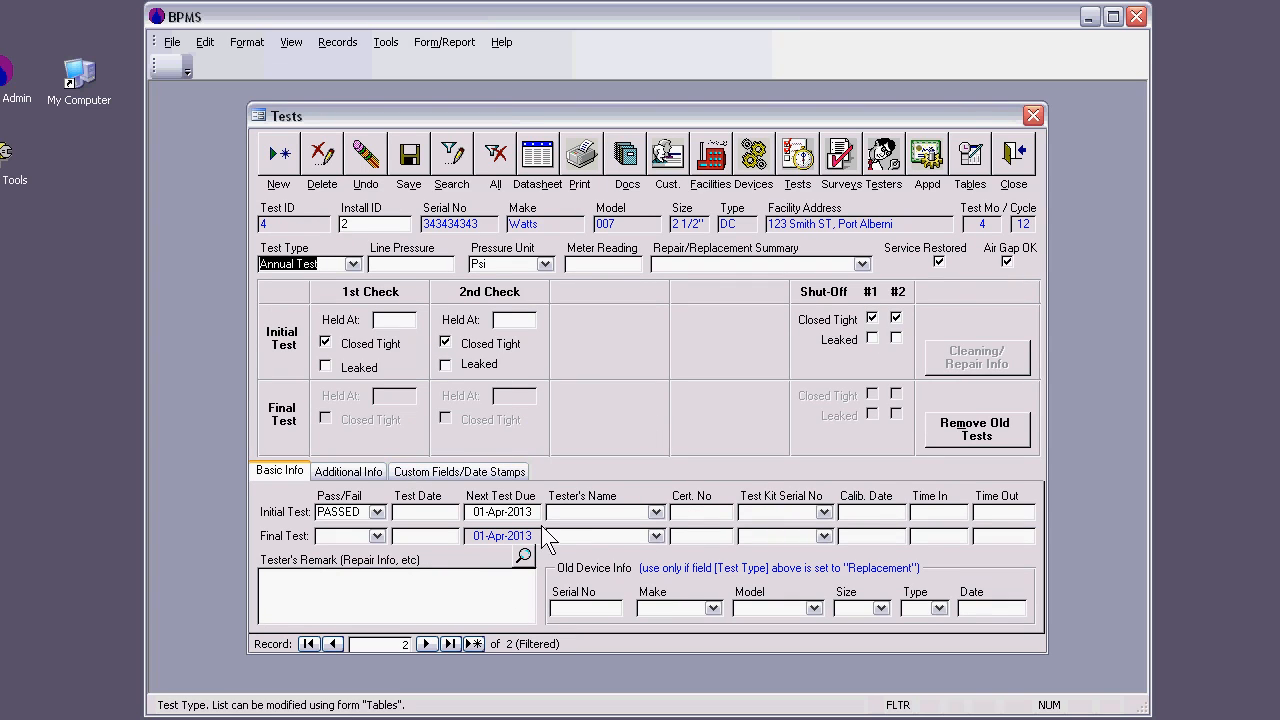
{"action": "left_click", "coordinate": [436, 263]}
{"action": "type", "text": "70"}
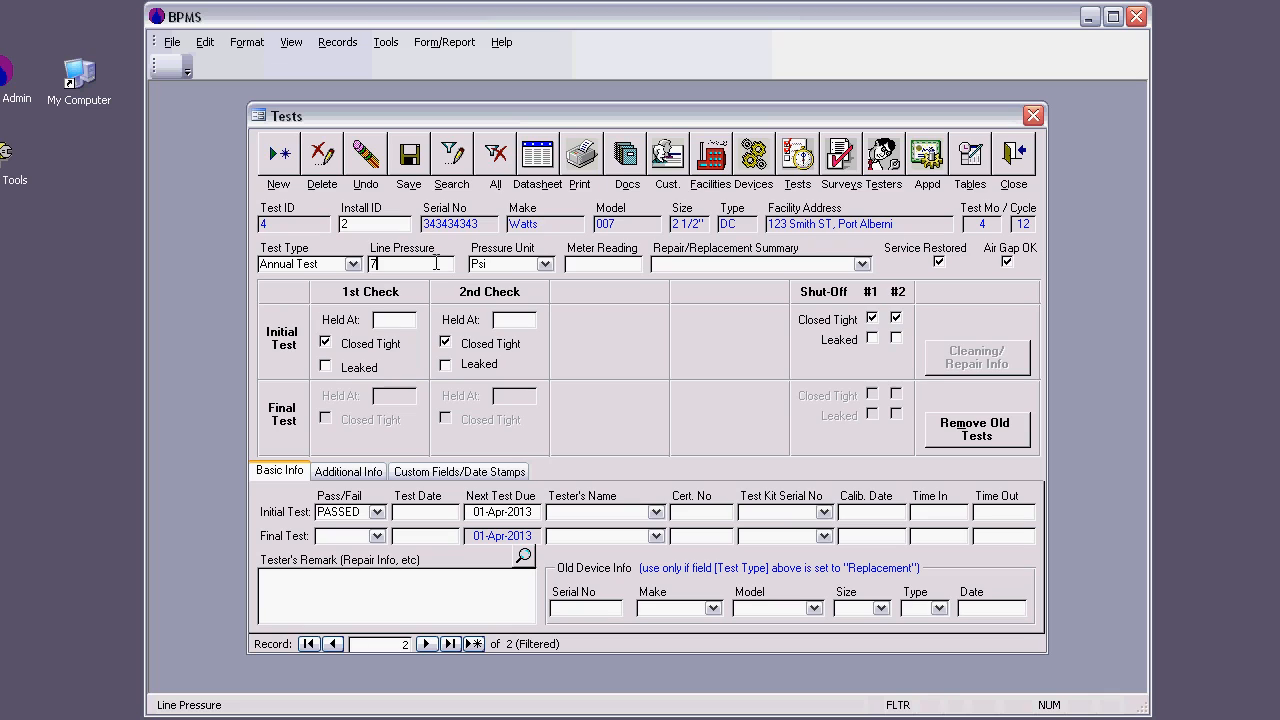
{"action": "left_click", "coordinate": [403, 320]}
{"action": "type", "text": "8"}
{"action": "left_click", "coordinate": [502, 320]}
{"action": "type", "text": "8"}
Step: Set the initial test date to 01-Apr-2013 and assign the certified tester, closing the test and device records
{"action": "left_click", "coordinate": [436, 512]}
{"action": "type", "text": "01-apr-2013"}
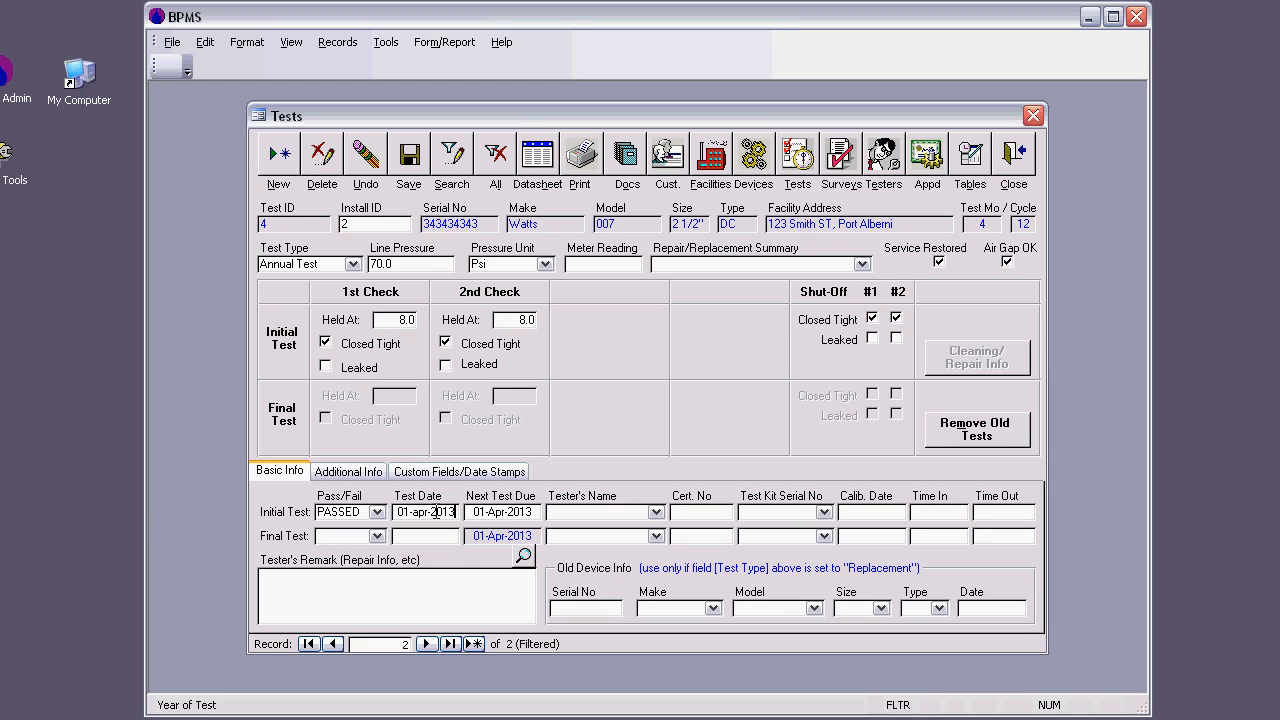
{"action": "key", "text": "Tab"}
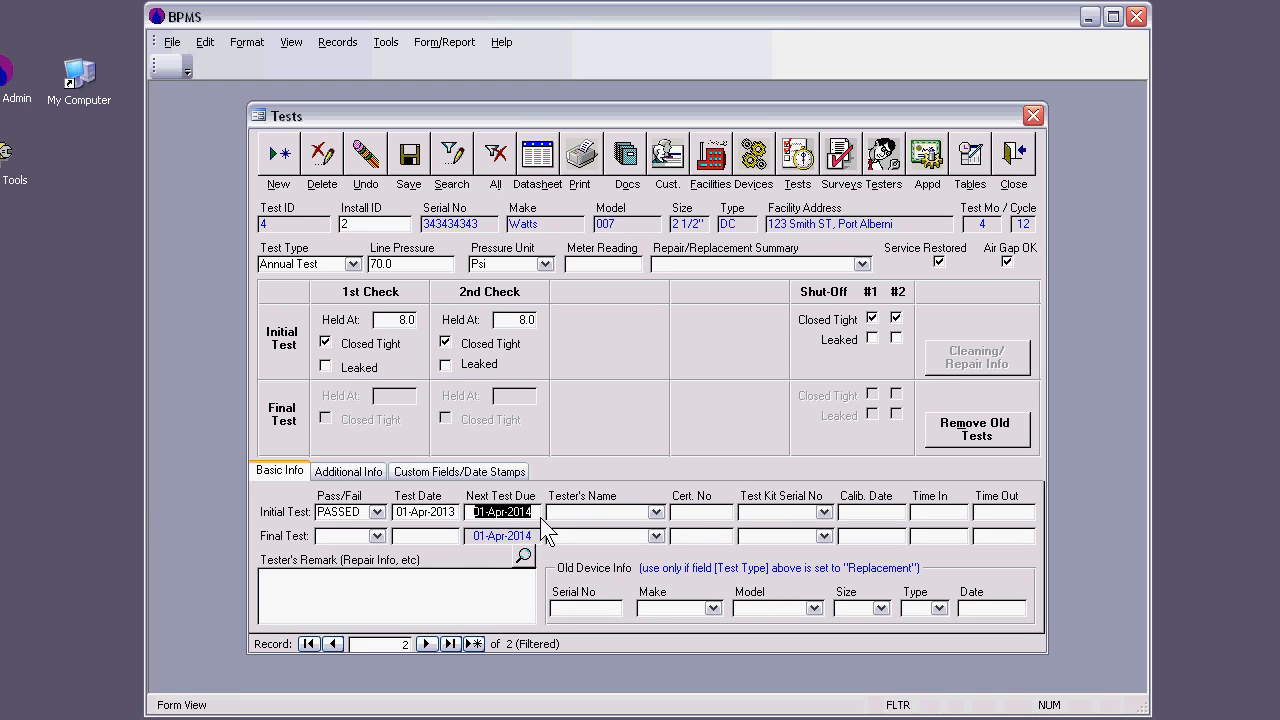
{"action": "left_click", "coordinate": [657, 512]}
{"action": "left_click", "coordinate": [632, 528]}
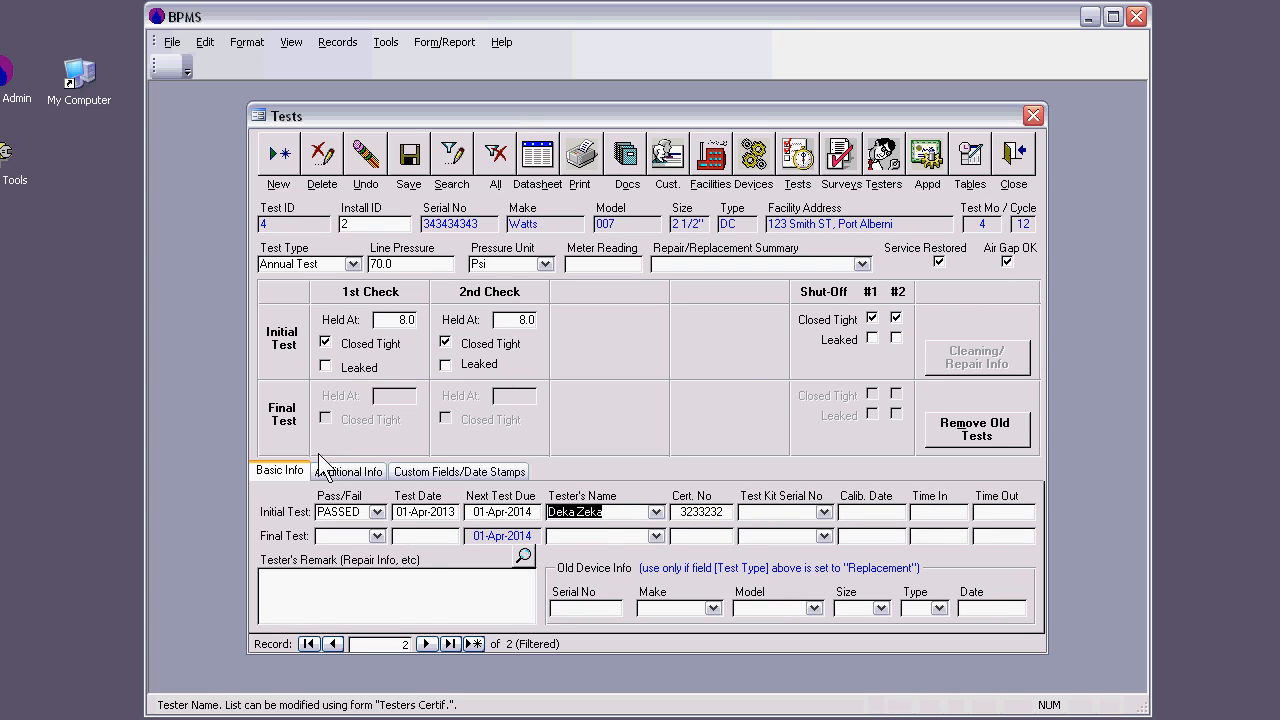
{"action": "left_click", "coordinate": [1013, 160]}
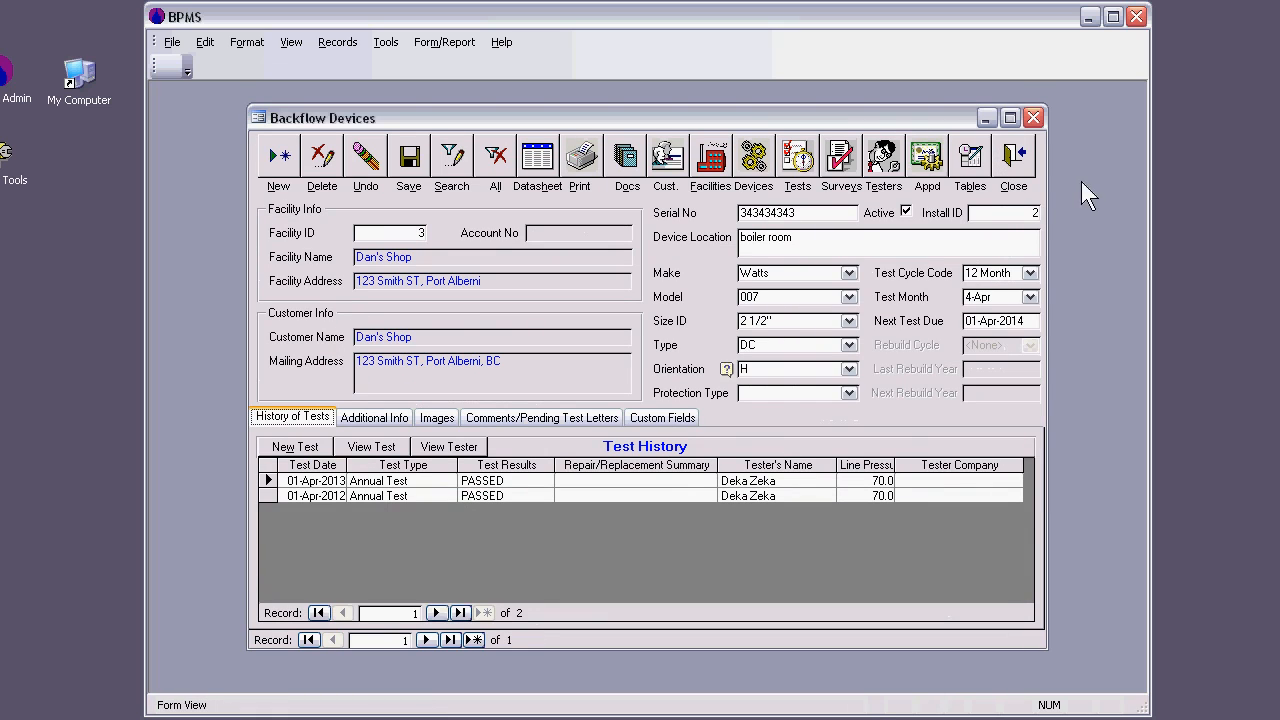
{"action": "left_click", "coordinate": [1011, 172]}
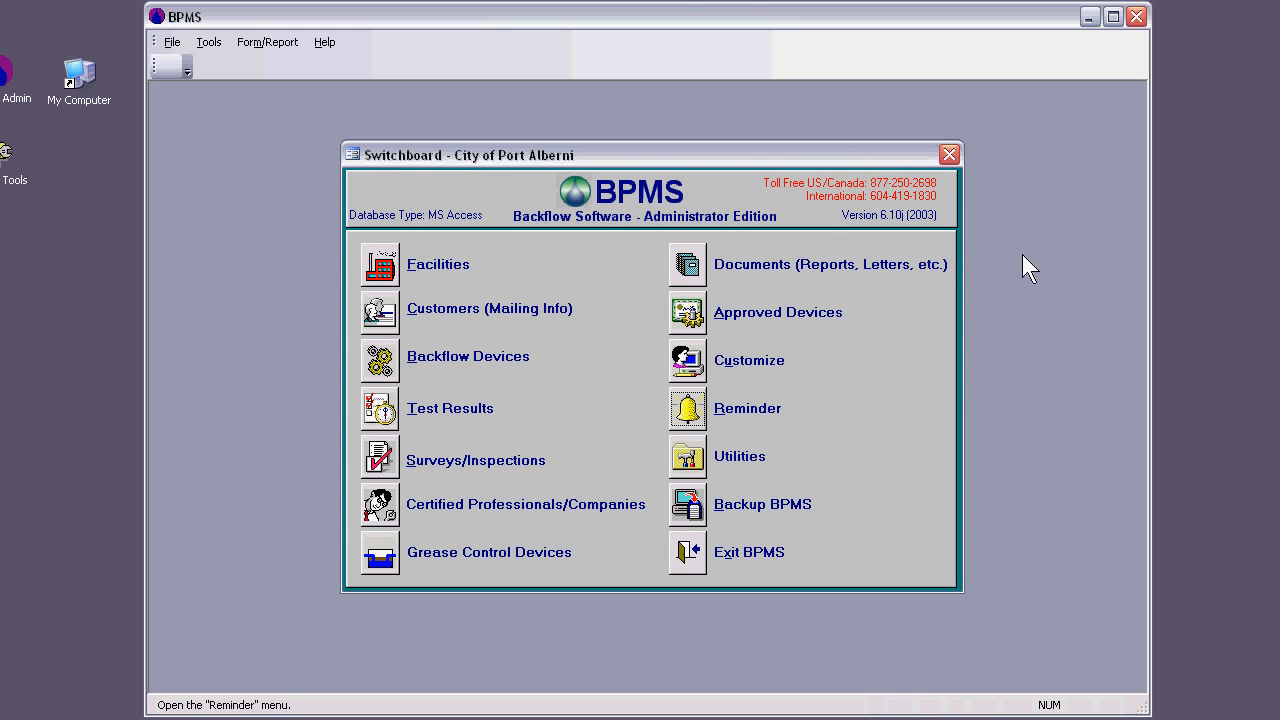